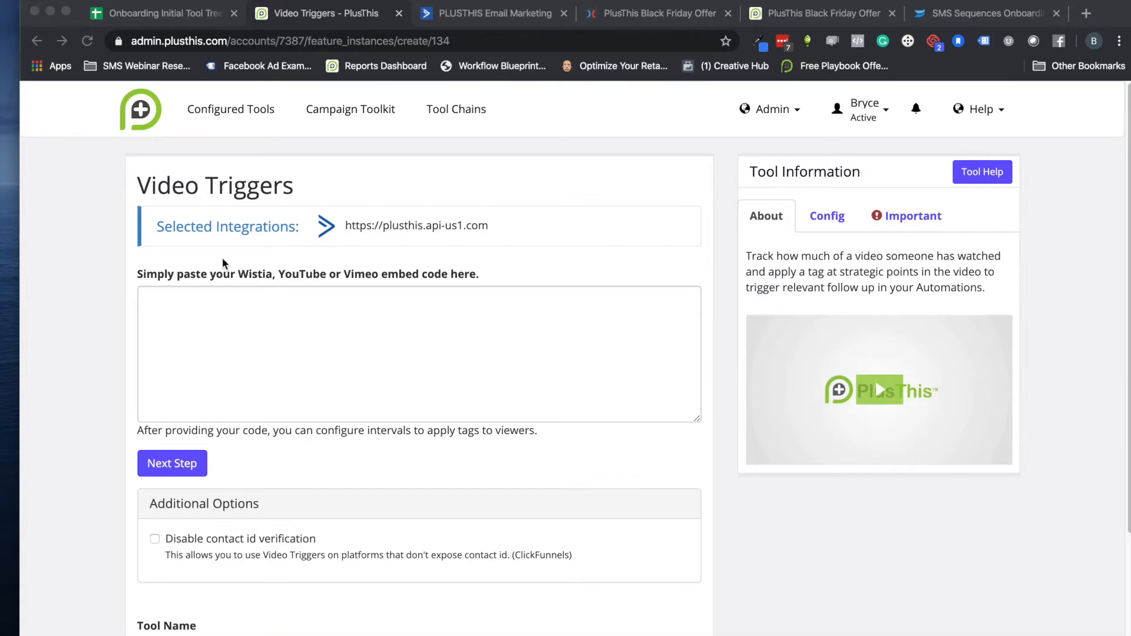
Switch to the ActiveCampaign automation and review its Video 1 emails, waits and the 25%, 50% and 100% watched goals
left_click(469, 17)
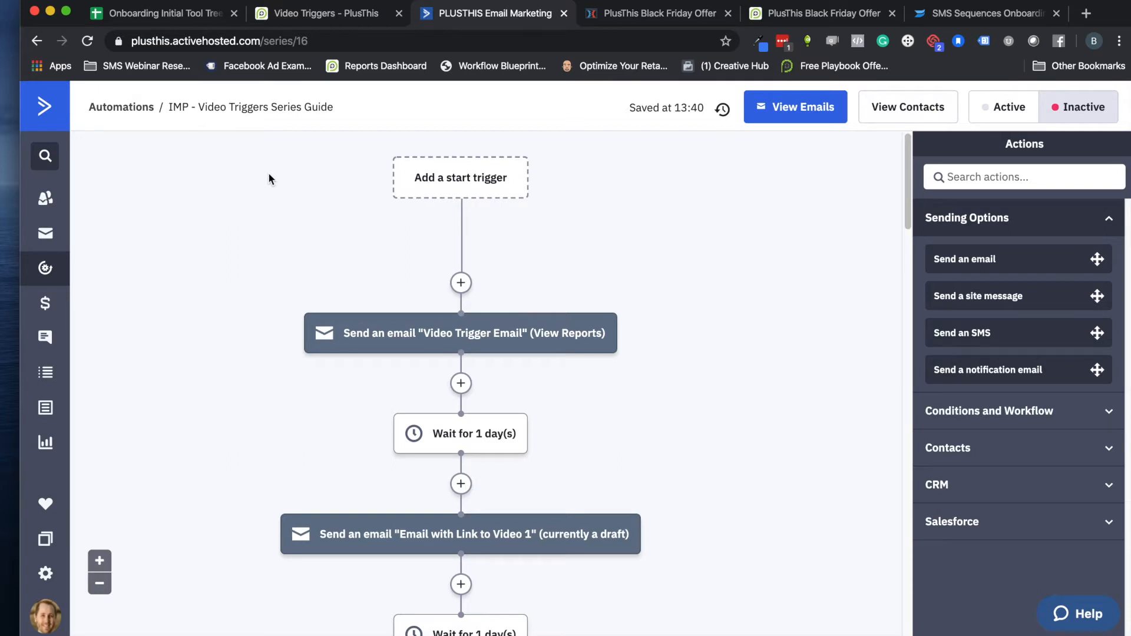
scroll(287, 193, "down", 1)
scroll(287, 193, "up", 1)
scroll(384, 263, "down", 1)
mouse_move(454, 330)
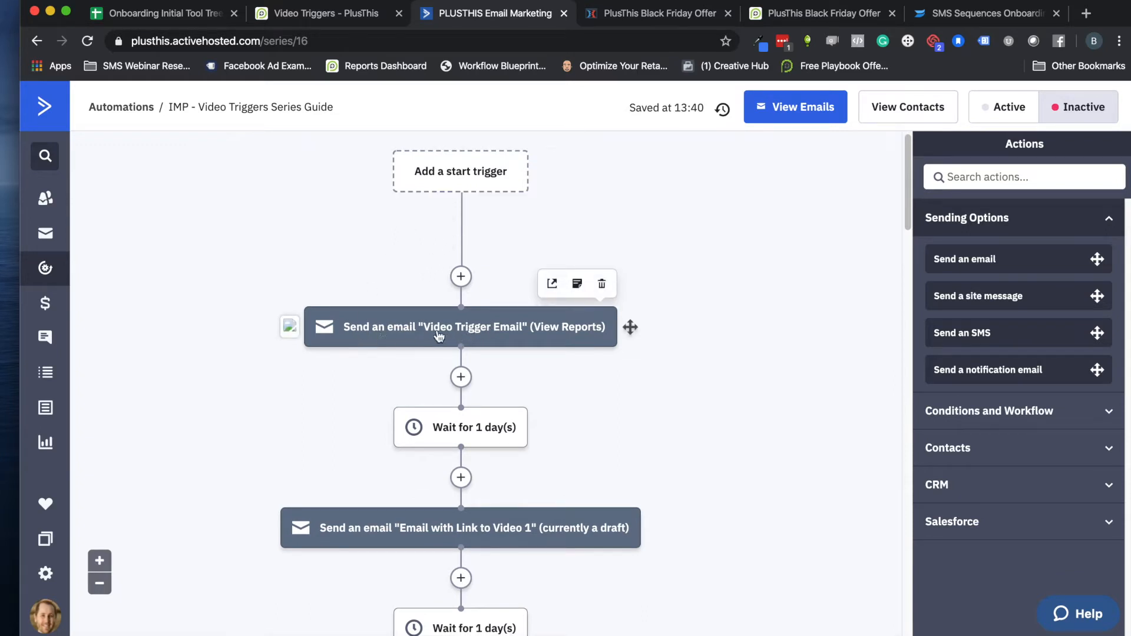
scroll(442, 328, "down", 3)
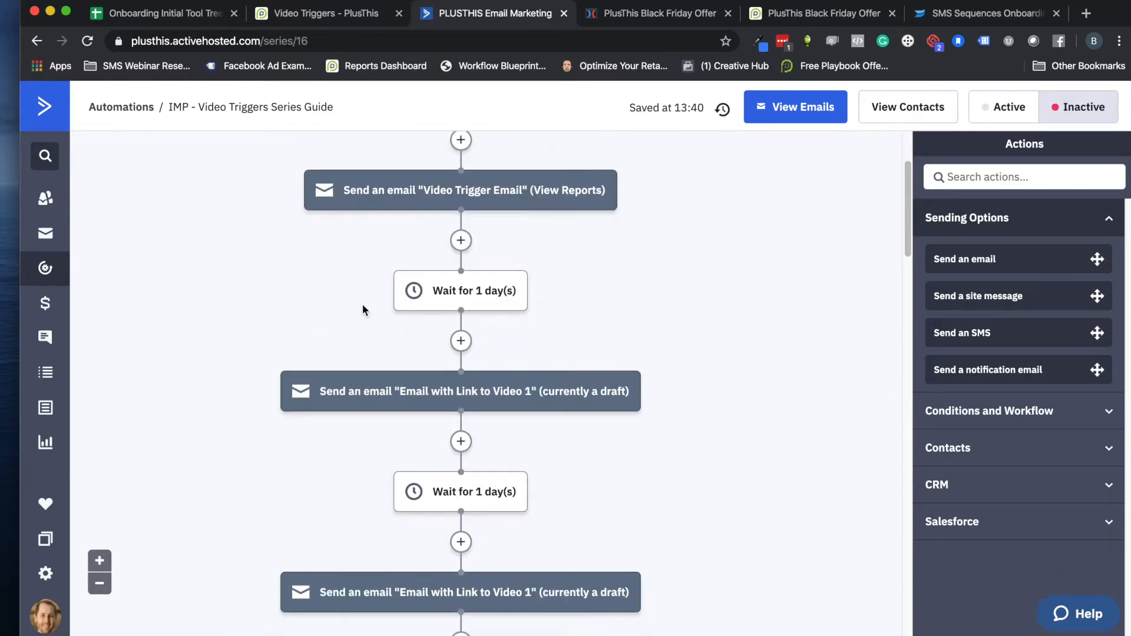
scroll(363, 307, "down", 4)
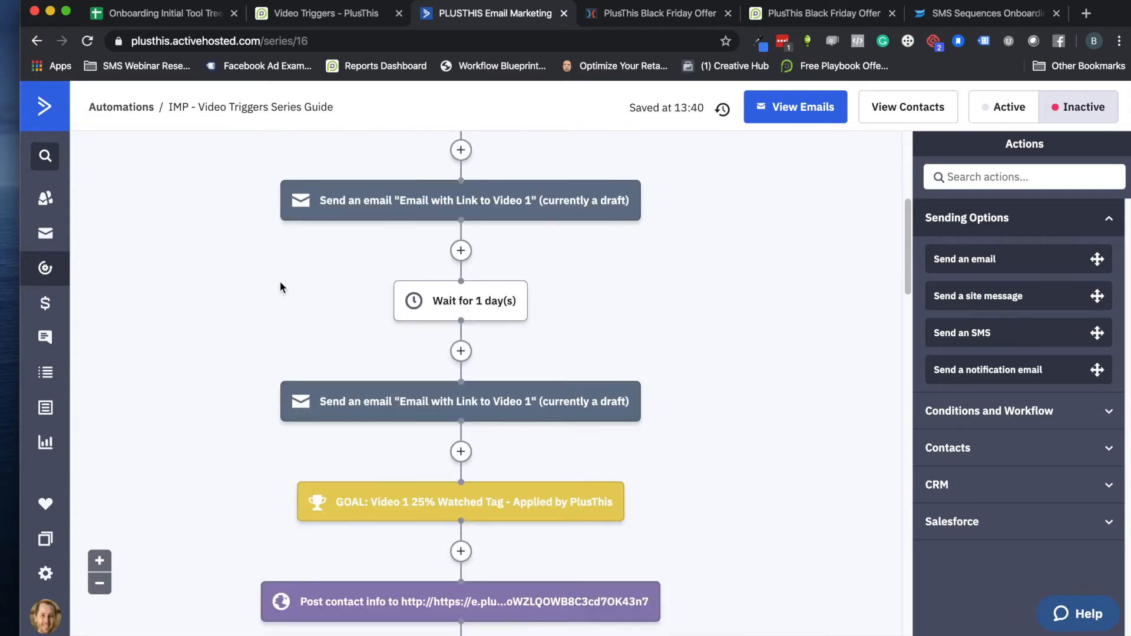
scroll(247, 313, "down", 1)
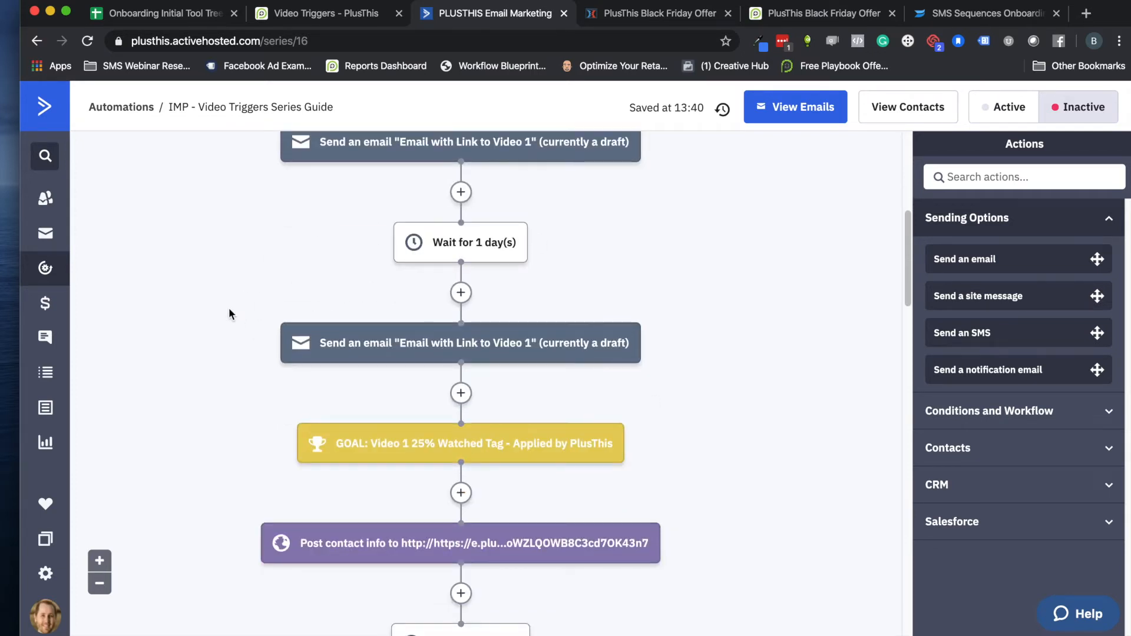
scroll(231, 311, "down", 4)
mouse_move(324, 291)
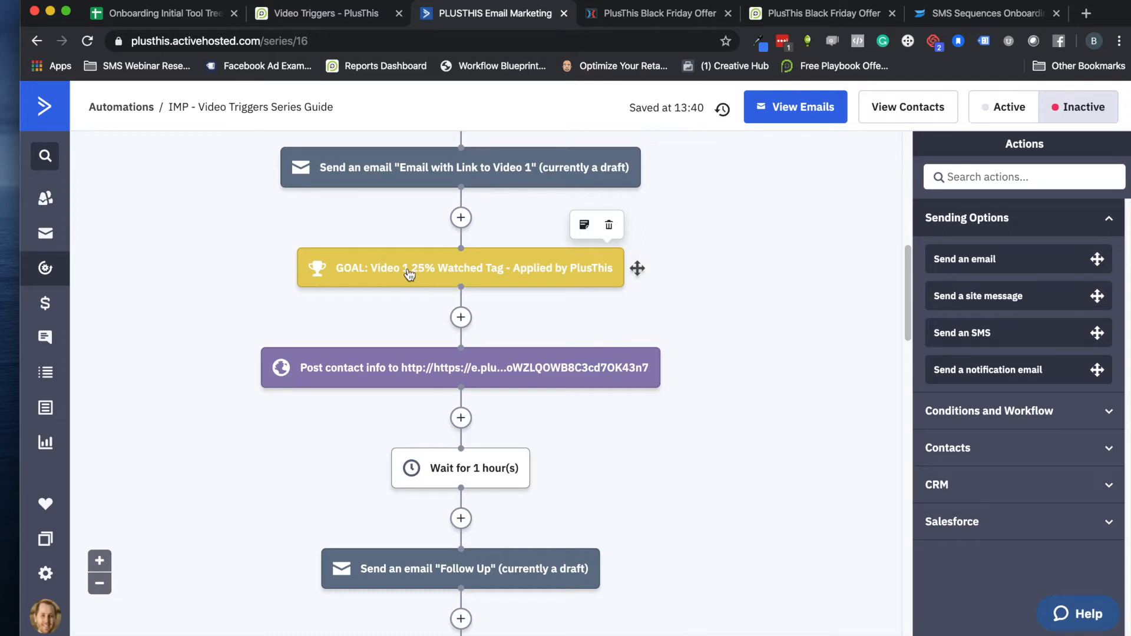
scroll(313, 337, "down", 3)
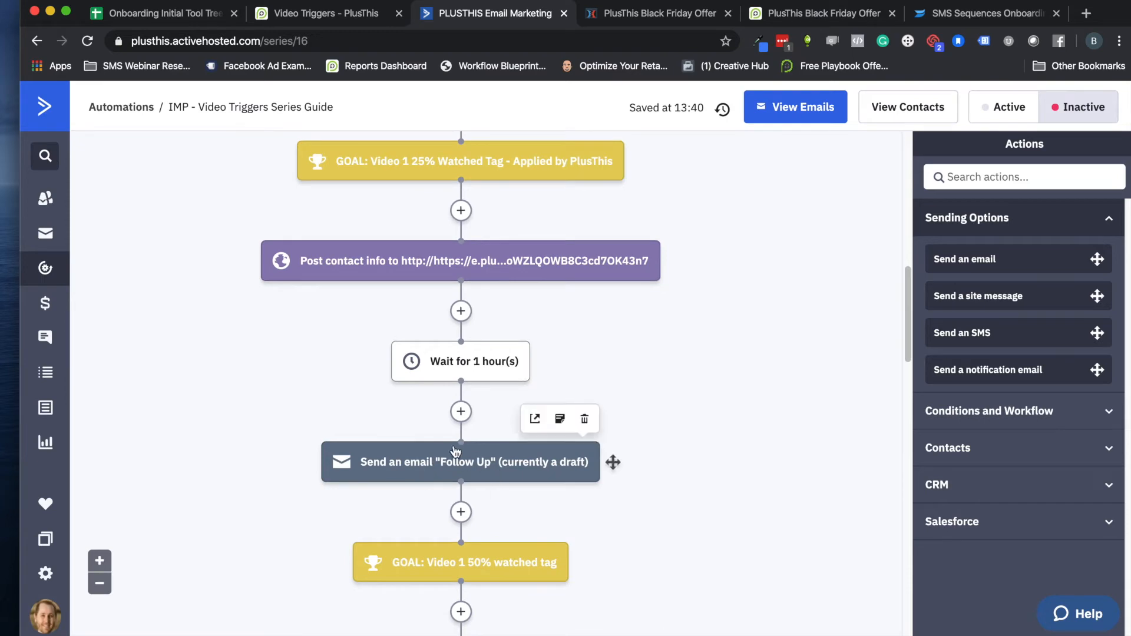
scroll(426, 391, "down", 5)
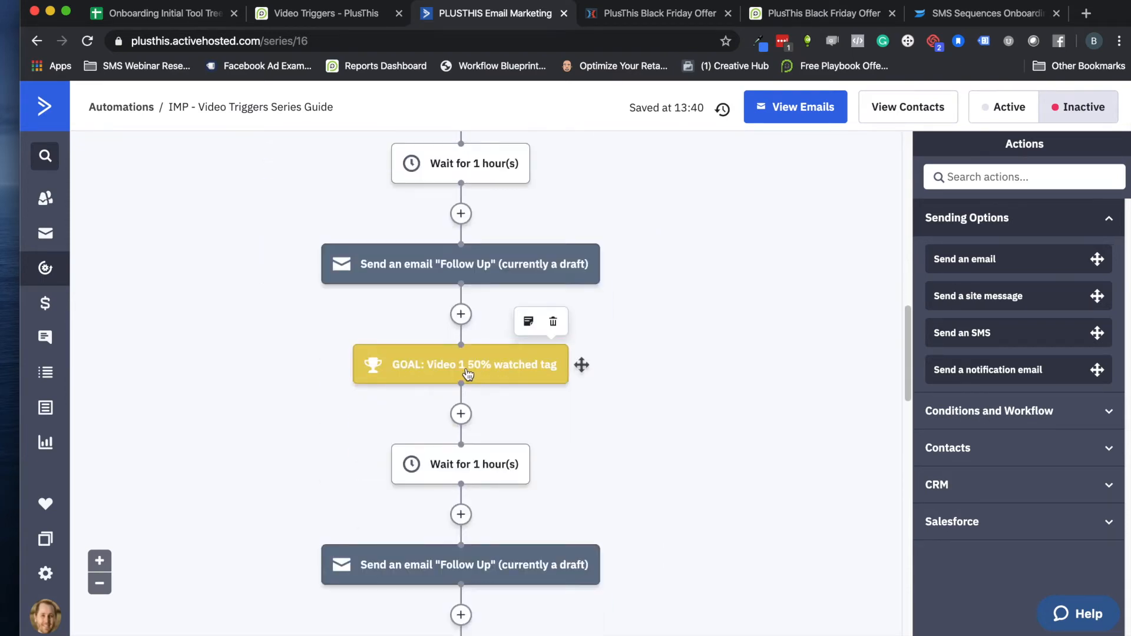
scroll(462, 376, "down", 4)
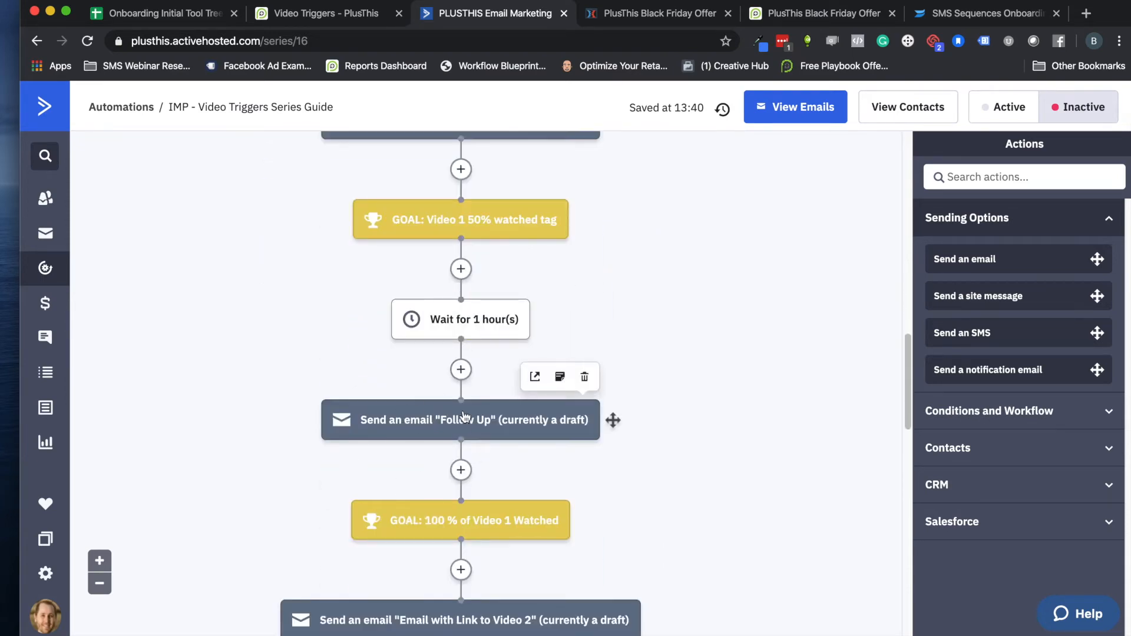
scroll(442, 418, "down", 3)
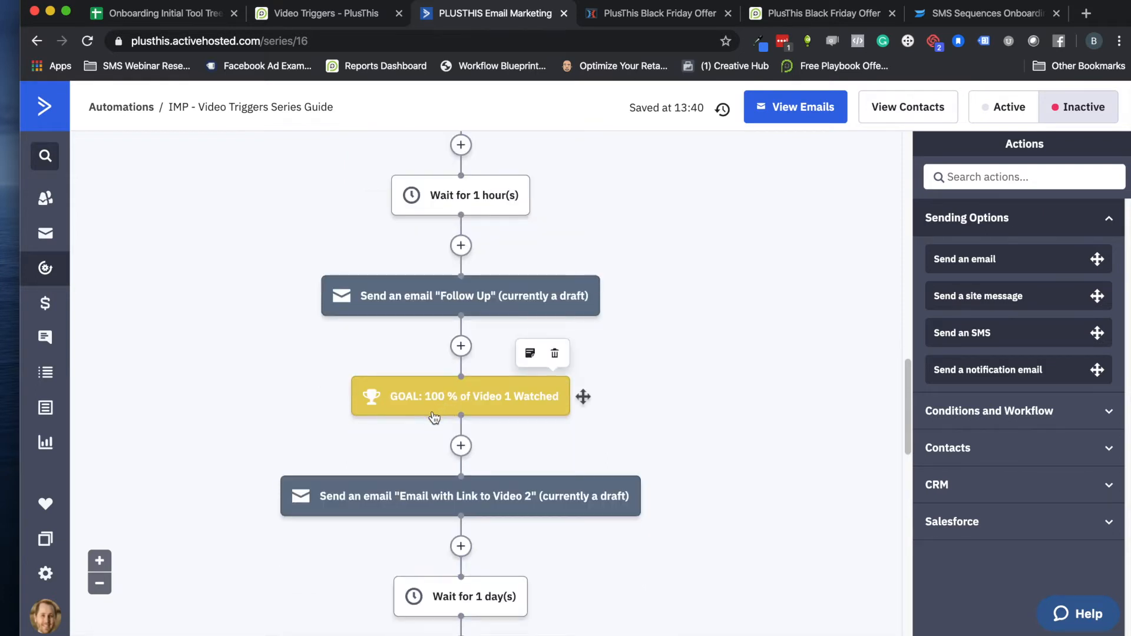
scroll(452, 420, "down", 2)
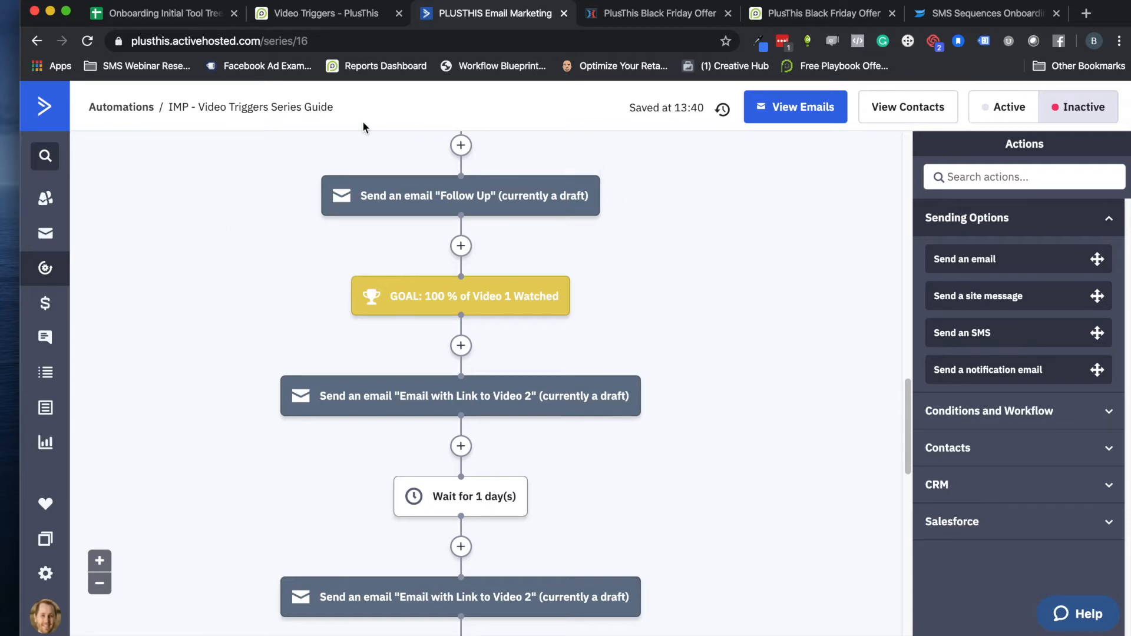
Review the SMS Sequences Onboarding AC video in Wistia and its placement on the ClickFunnels PlusThis Black Friday Offer page
left_click(330, 18)
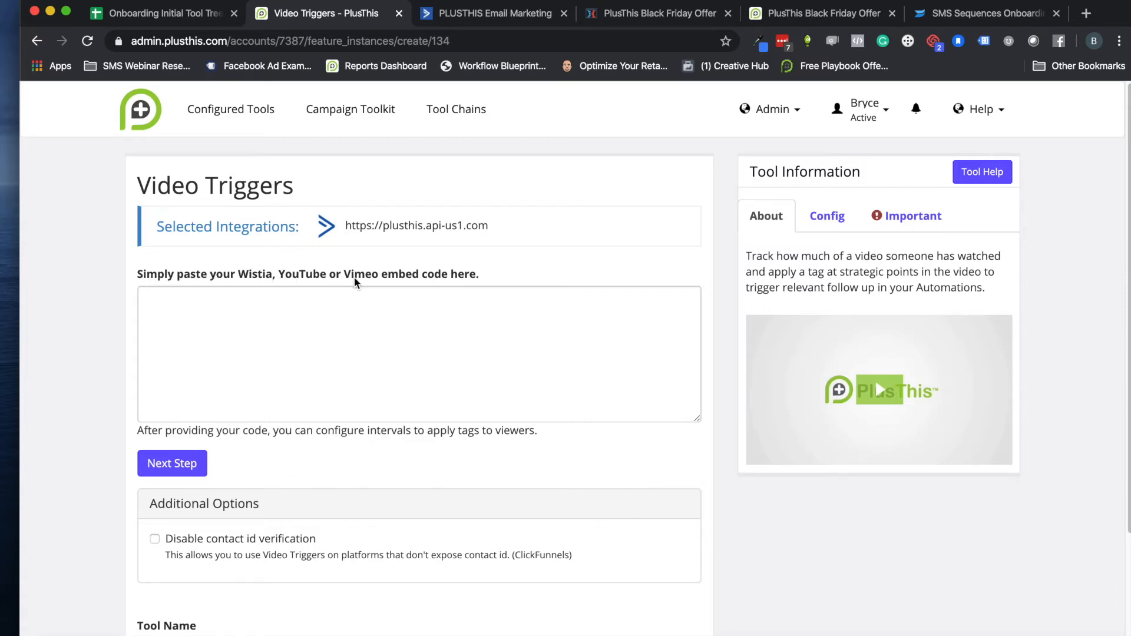
left_click(942, 14)
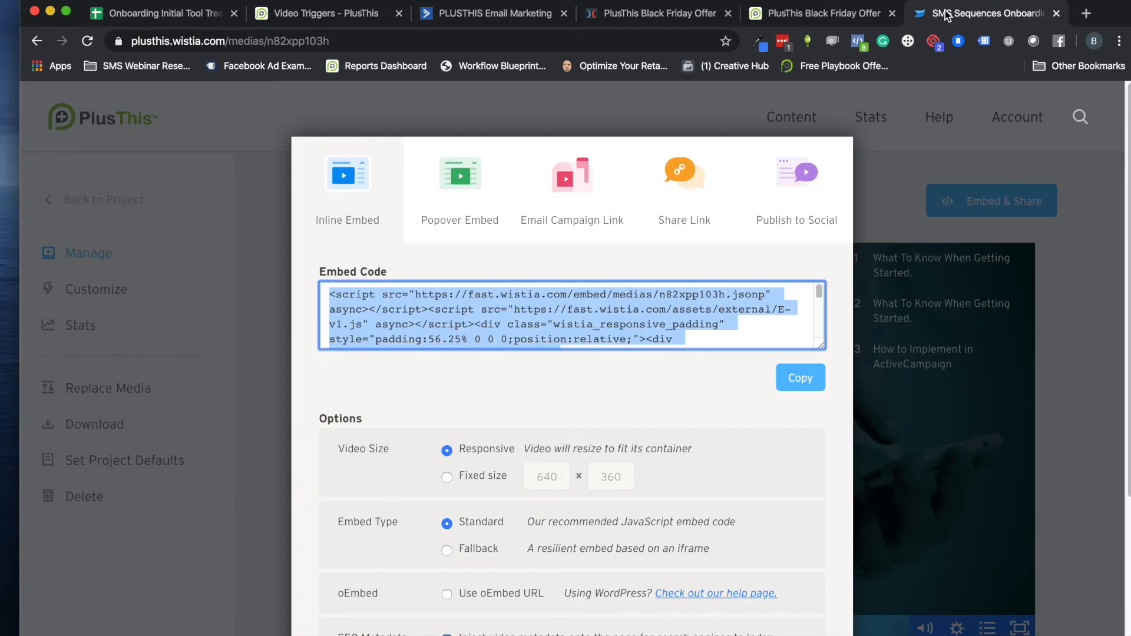
left_click(918, 164)
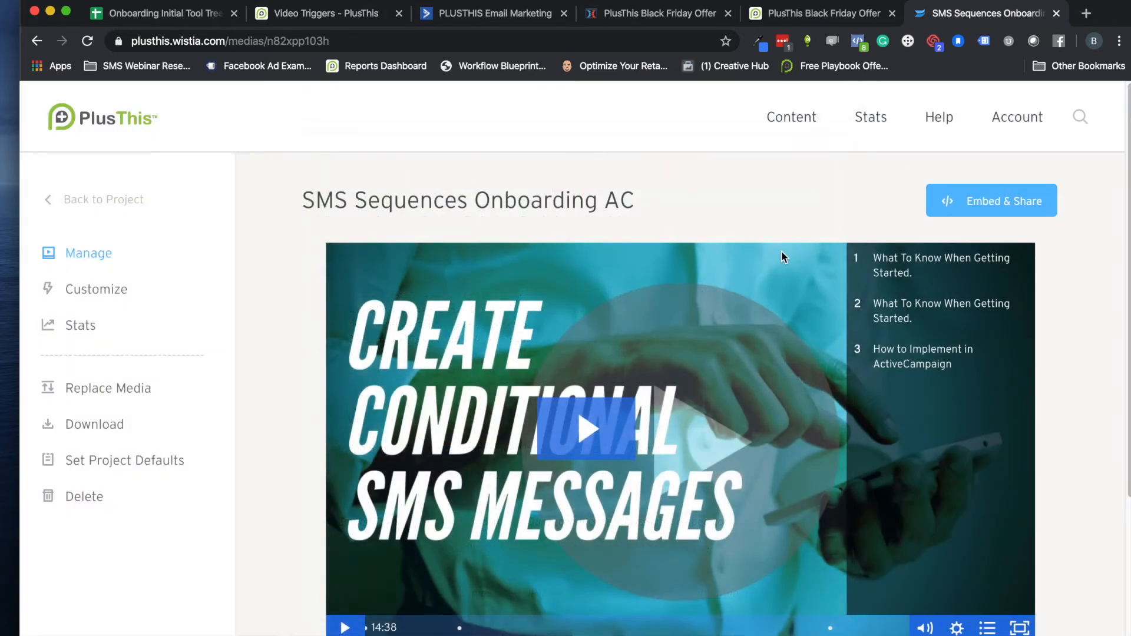
scroll(663, 298, "down", 3)
scroll(663, 298, "up", 2)
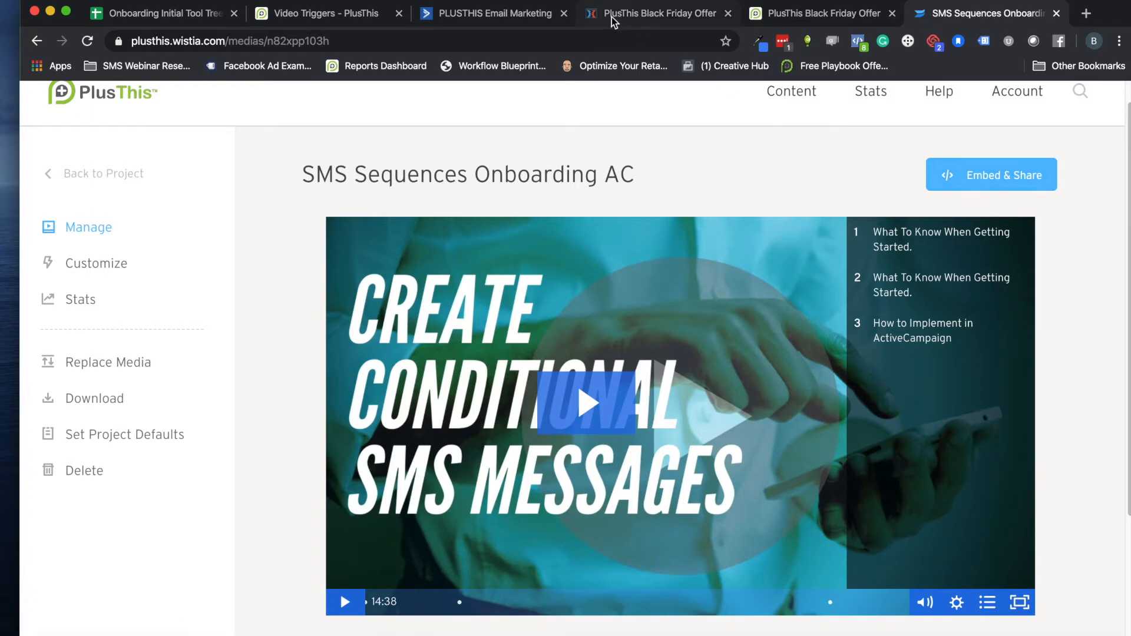
left_click(813, 14)
scroll(459, 312, "down", 4)
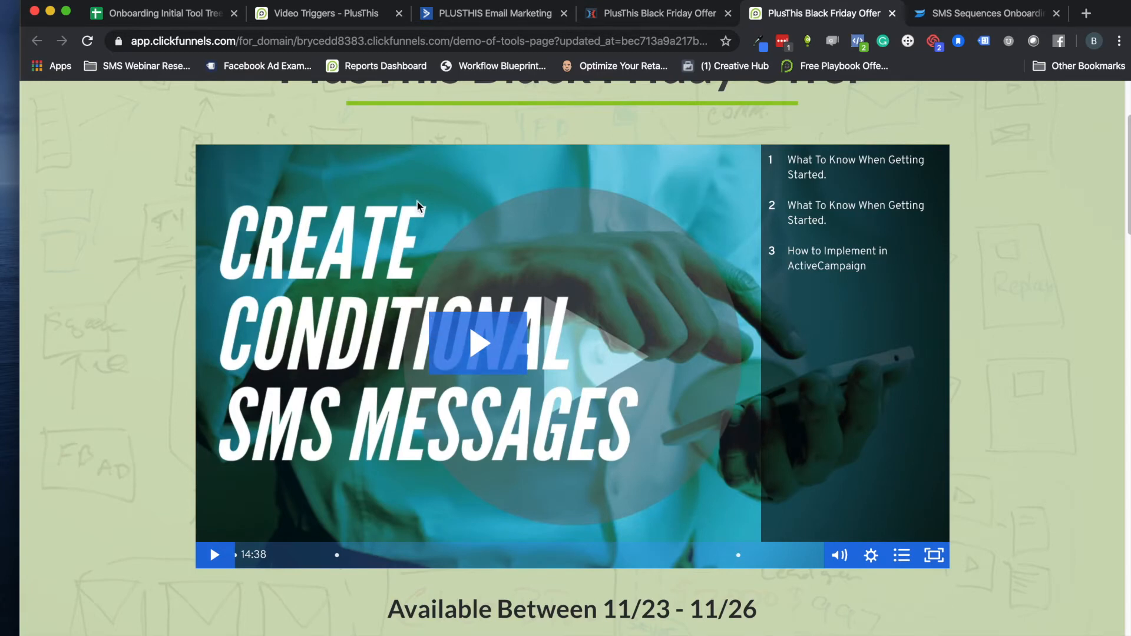
scroll(448, 265, "up", 3)
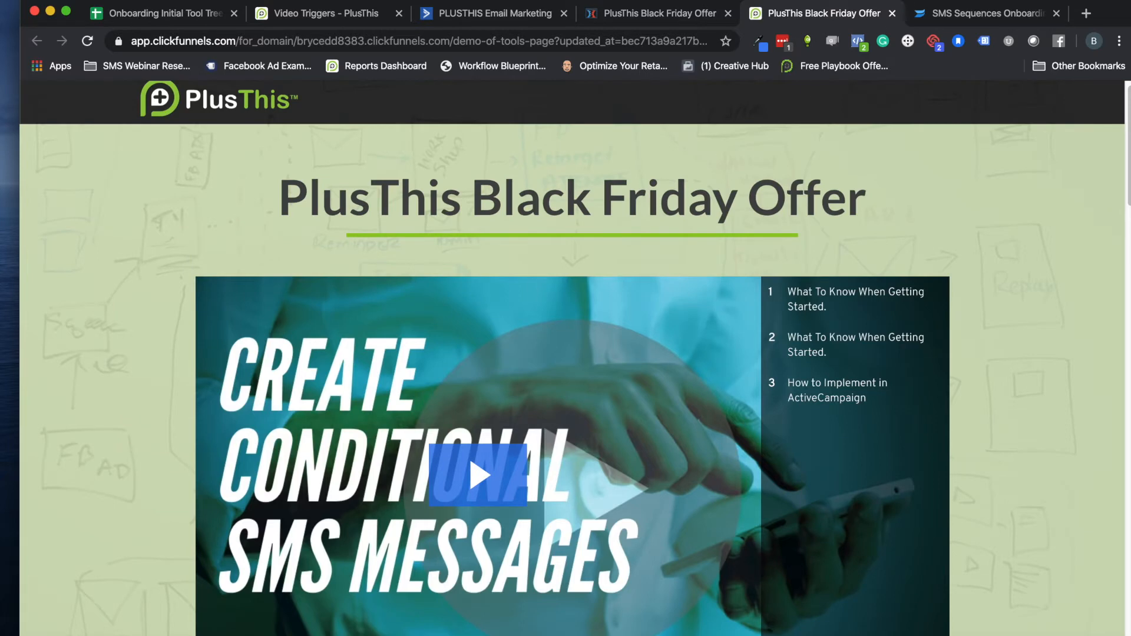
Copy the video's inline embed code from Wistia and submit it in the PlusThis Video Triggers tool
left_click(960, 13)
left_click(966, 176)
left_click(780, 377)
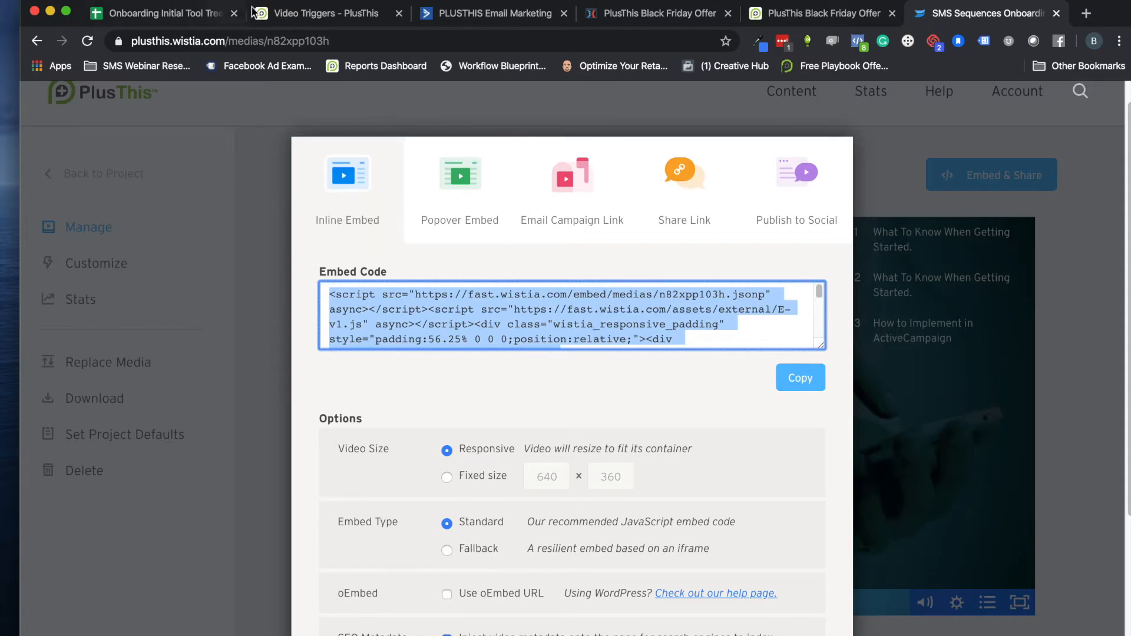
left_click(305, 20)
left_click(202, 305)
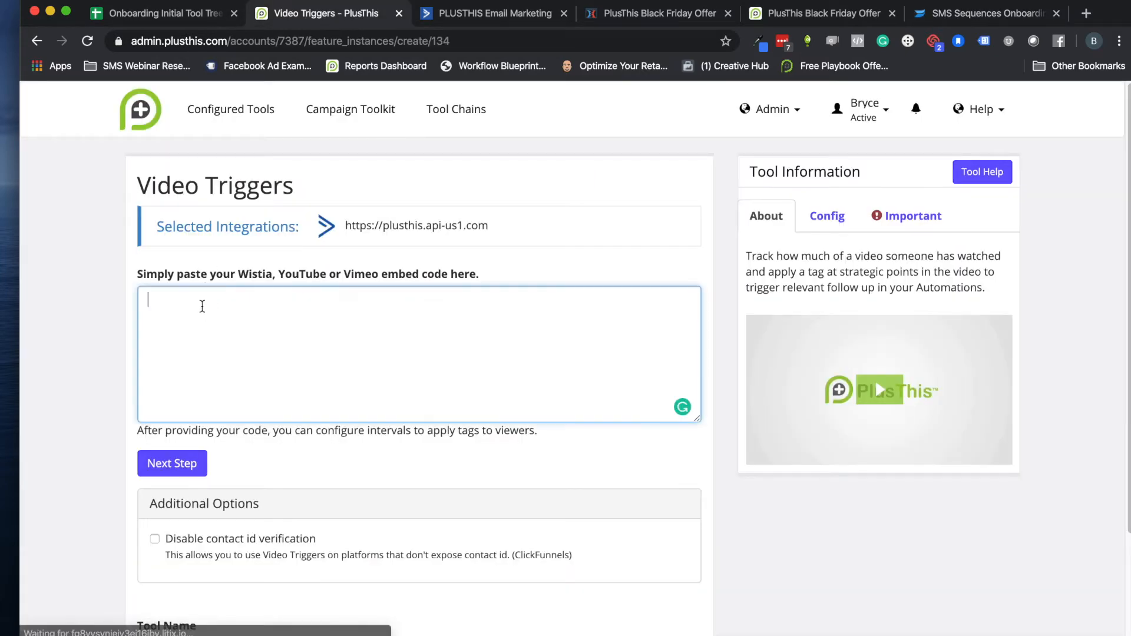
key("cmd+v")
left_click(171, 463)
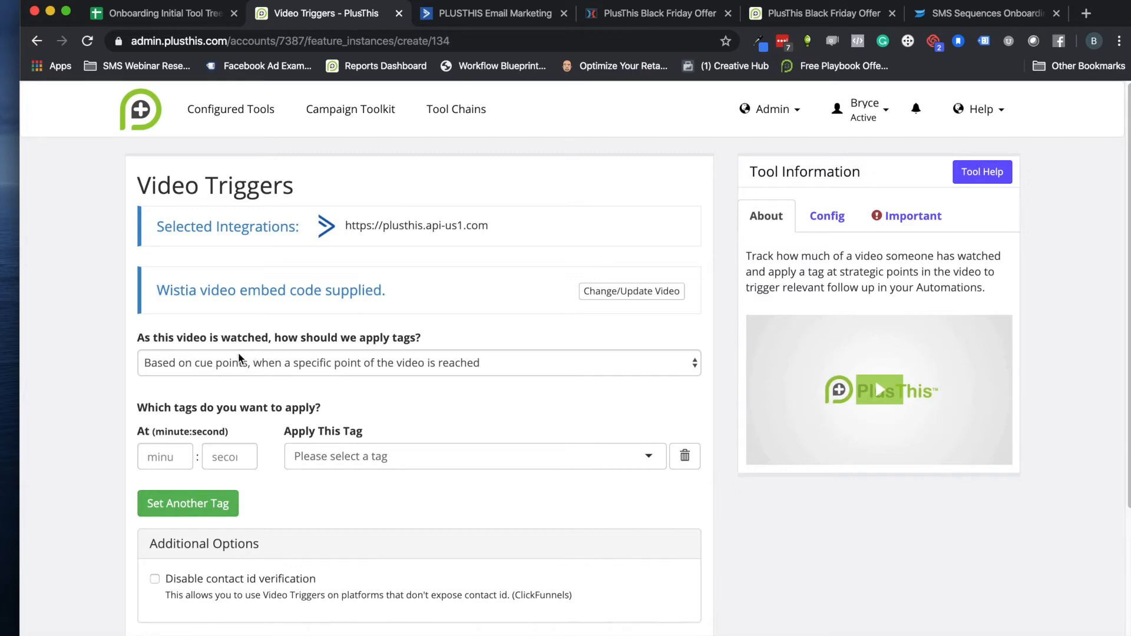
Look over the embedded video on the ClickFunnels offer page and its embed options in Wistia
left_click(784, 13)
scroll(488, 377, "down", 3)
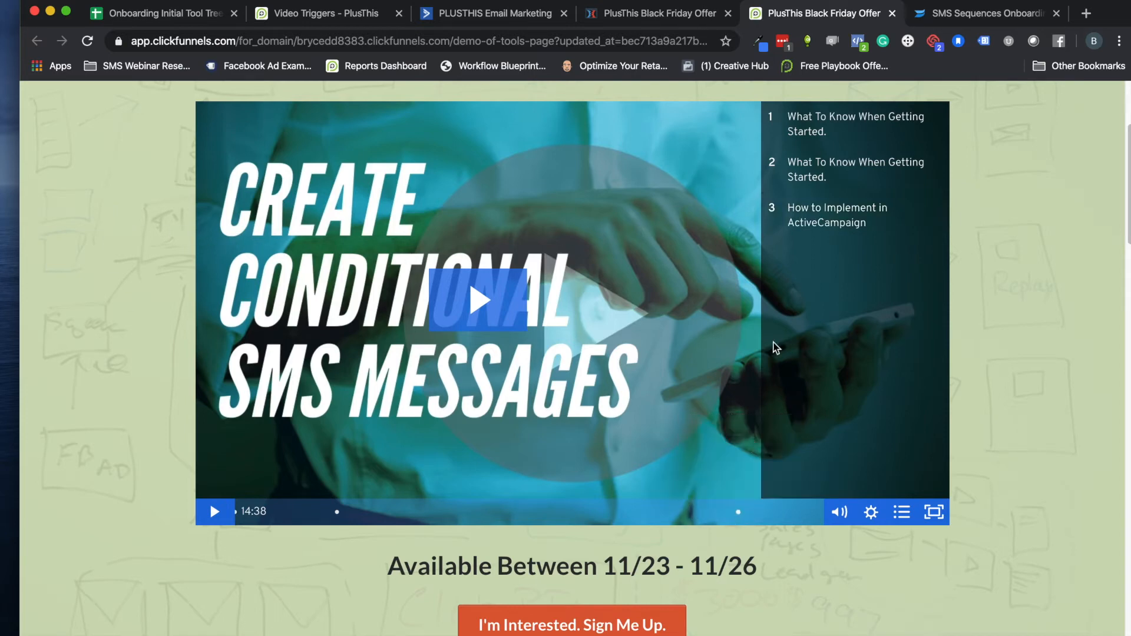
left_click(961, 15)
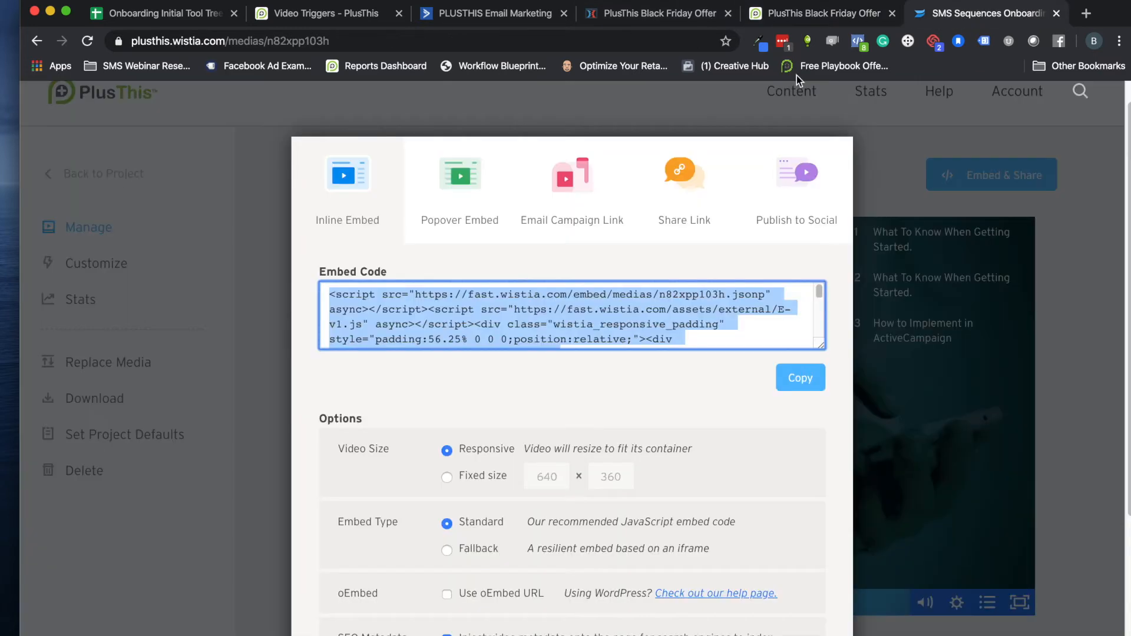
Back in PlusThis Video Triggers, set tags to apply based on accumulated time spent watching
left_click(318, 12)
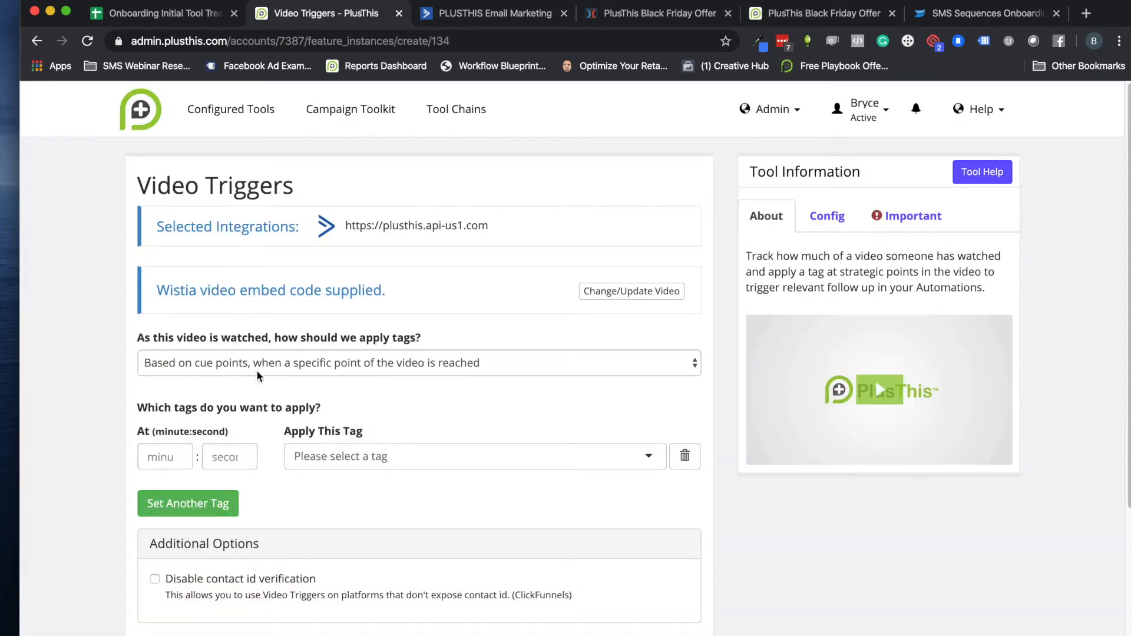
left_click(235, 371)
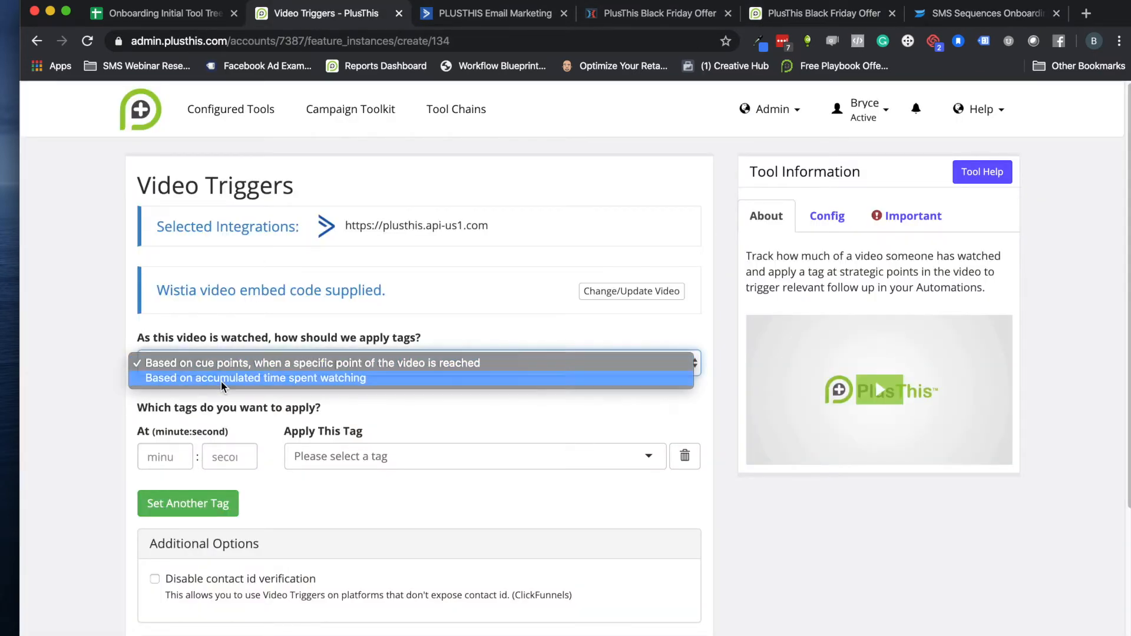
left_click(221, 380)
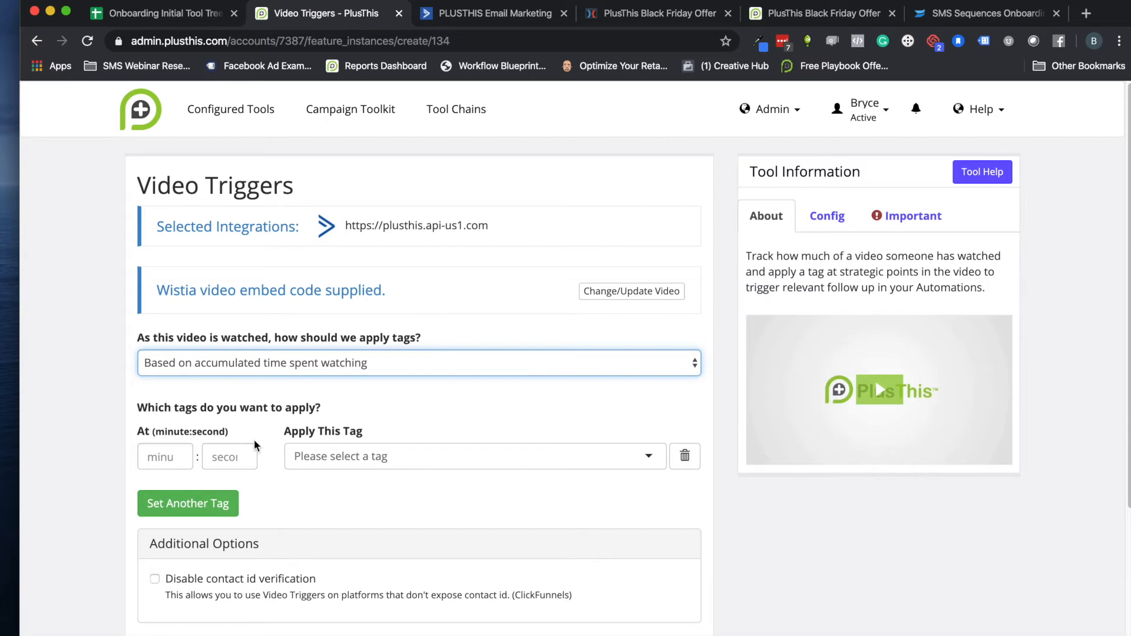
Set the first trigger at minute 1 and create the tag "Watched 25% of Video" for it
scroll(196, 409, "down", 3)
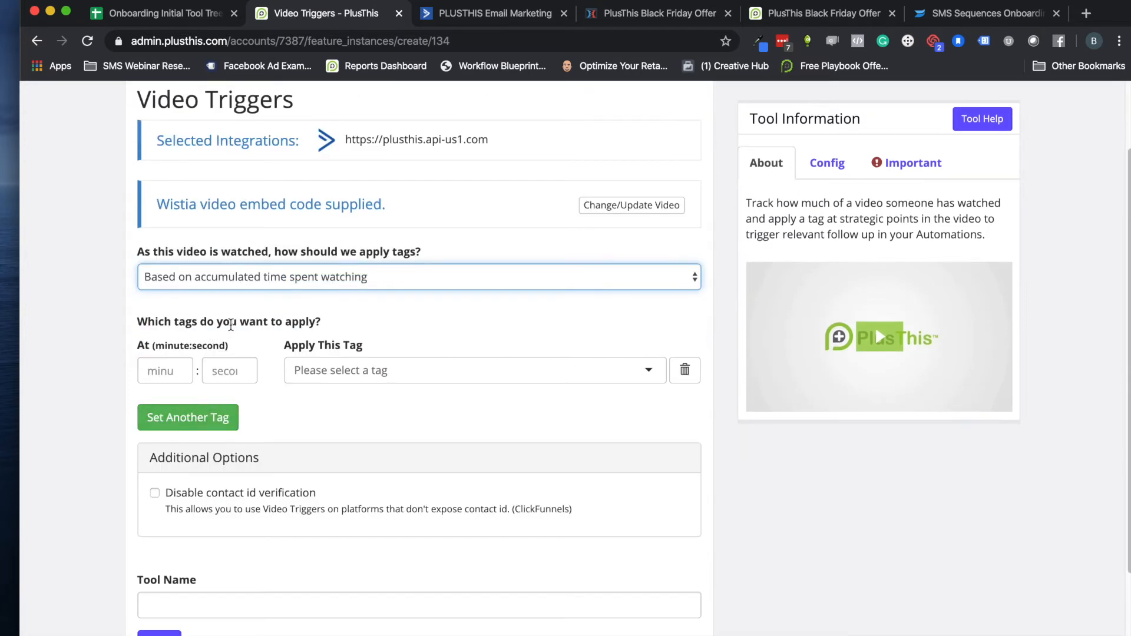
left_click(156, 369)
type("1")
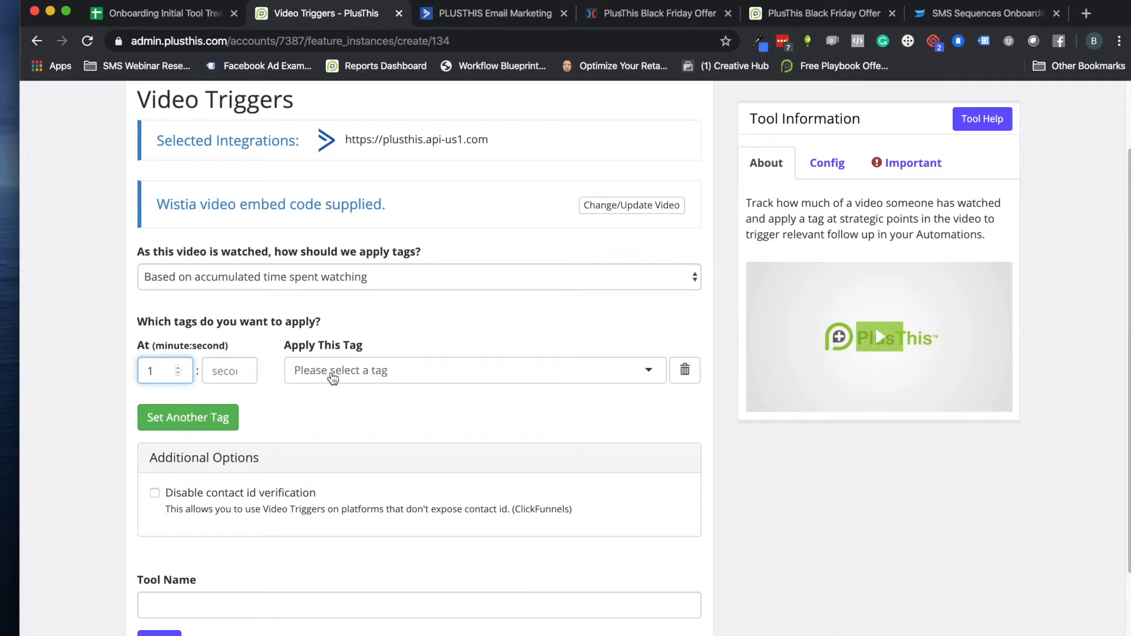
left_click(333, 370)
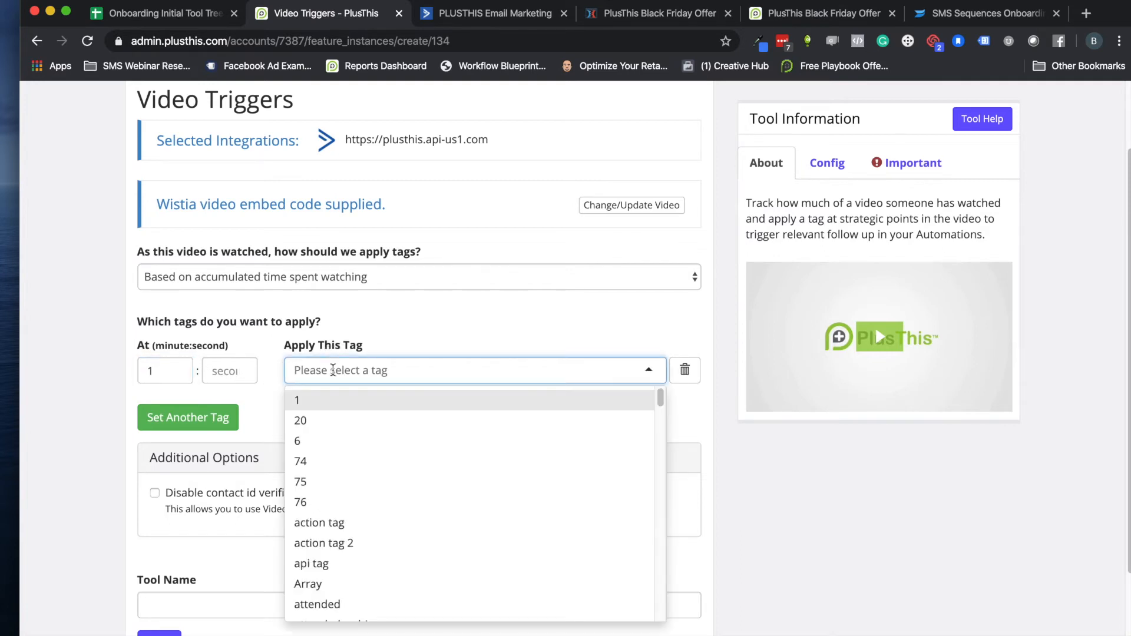
type("Wa")
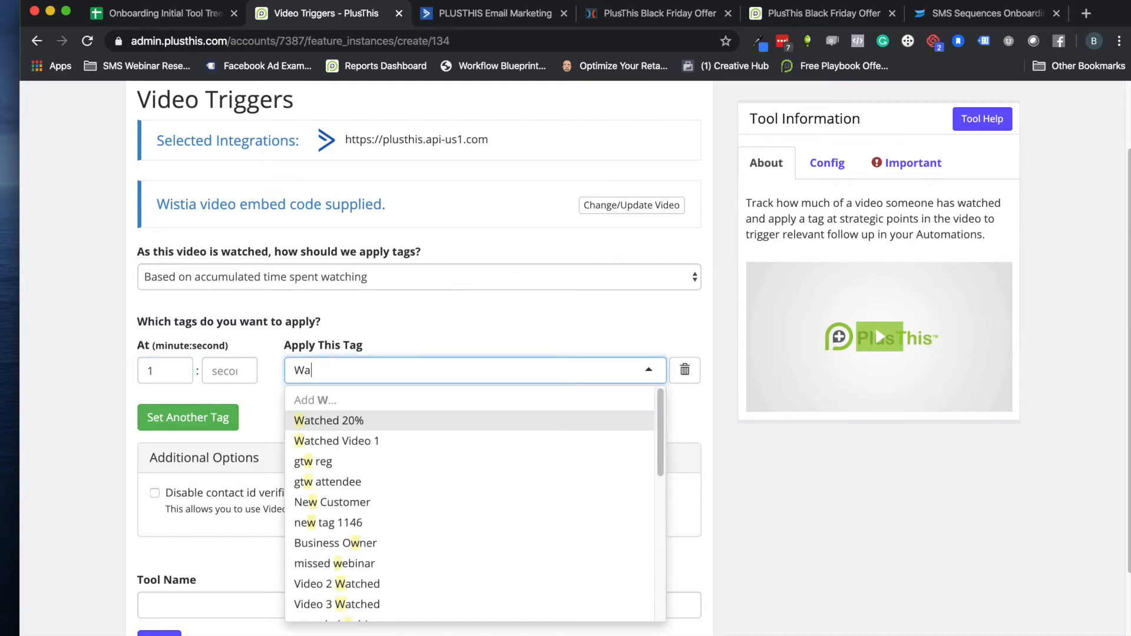
type("tched 25% of")
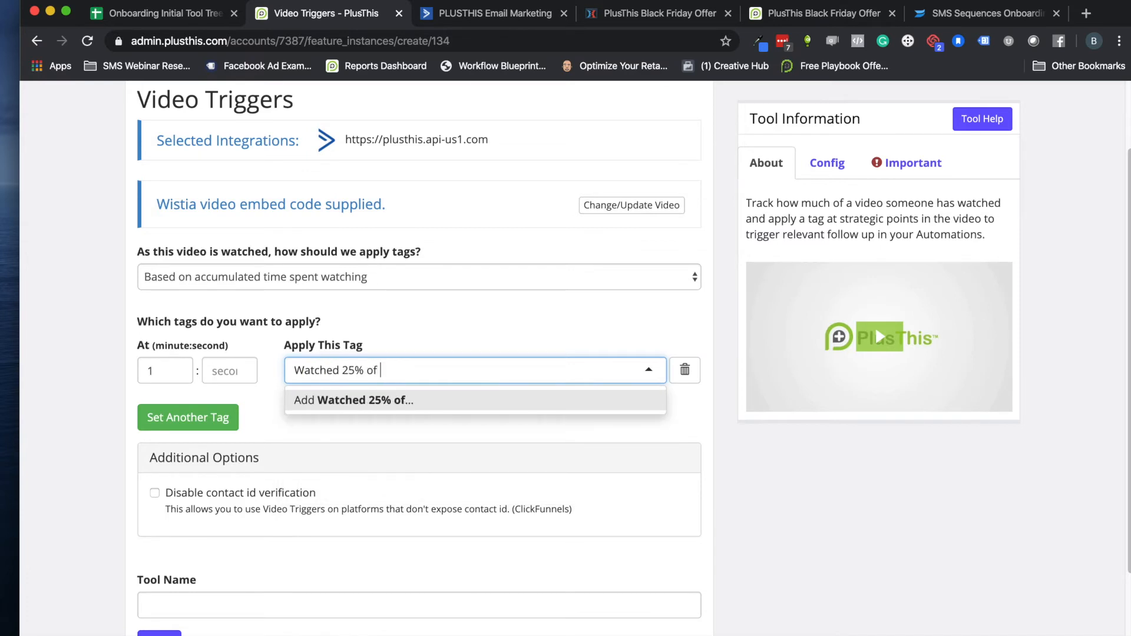
type(" Video")
left_click(296, 403)
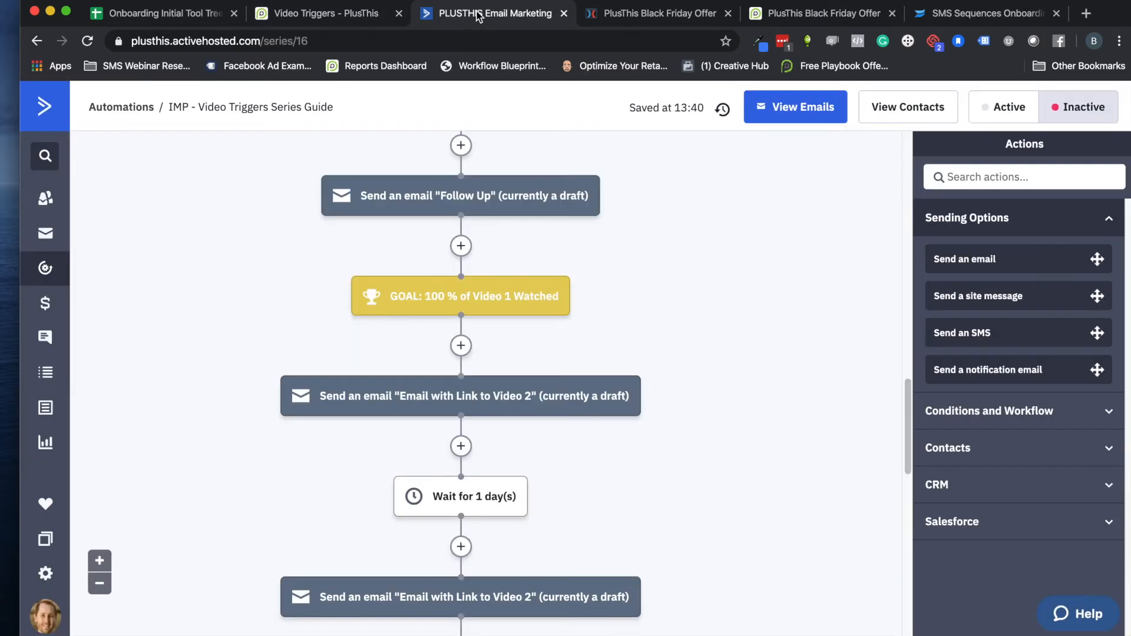
Examine the conditions of the "100 % of Video 1 Watched" goal in the ActiveCampaign automation without saving changes
left_click(480, 13)
mouse_move(430, 295)
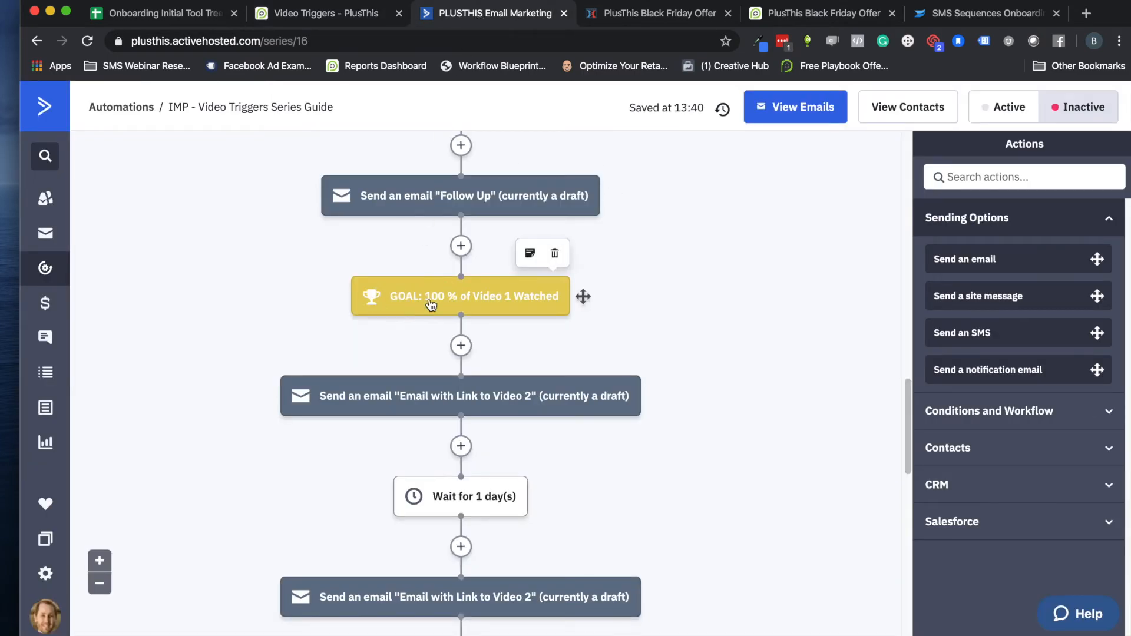
left_click(431, 302)
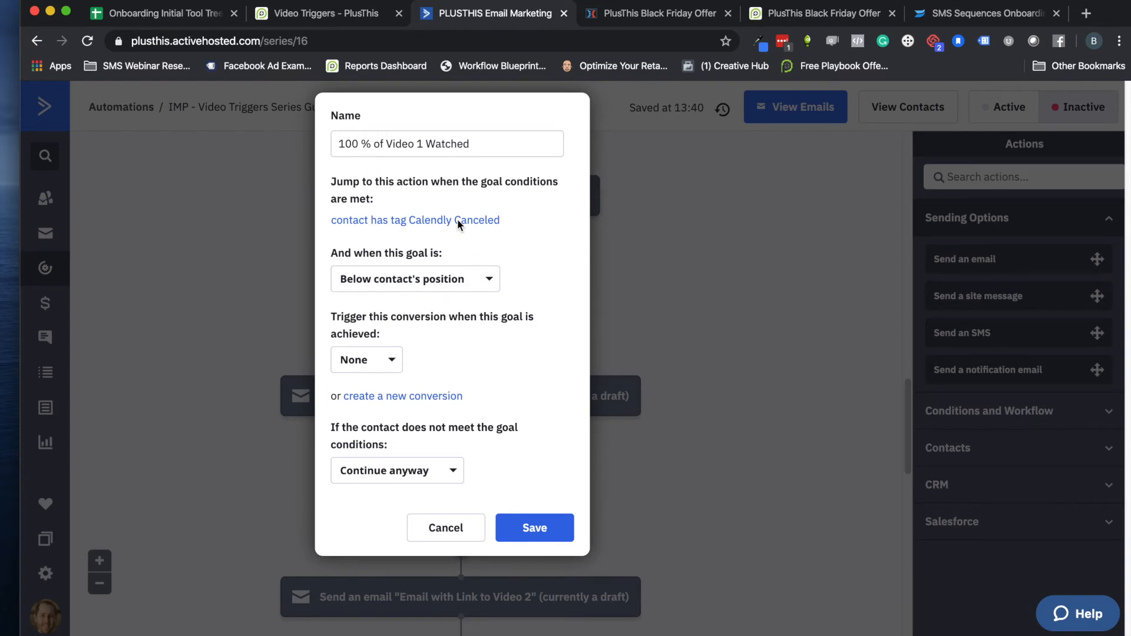
left_click(445, 528)
scroll(459, 341, "up", 5)
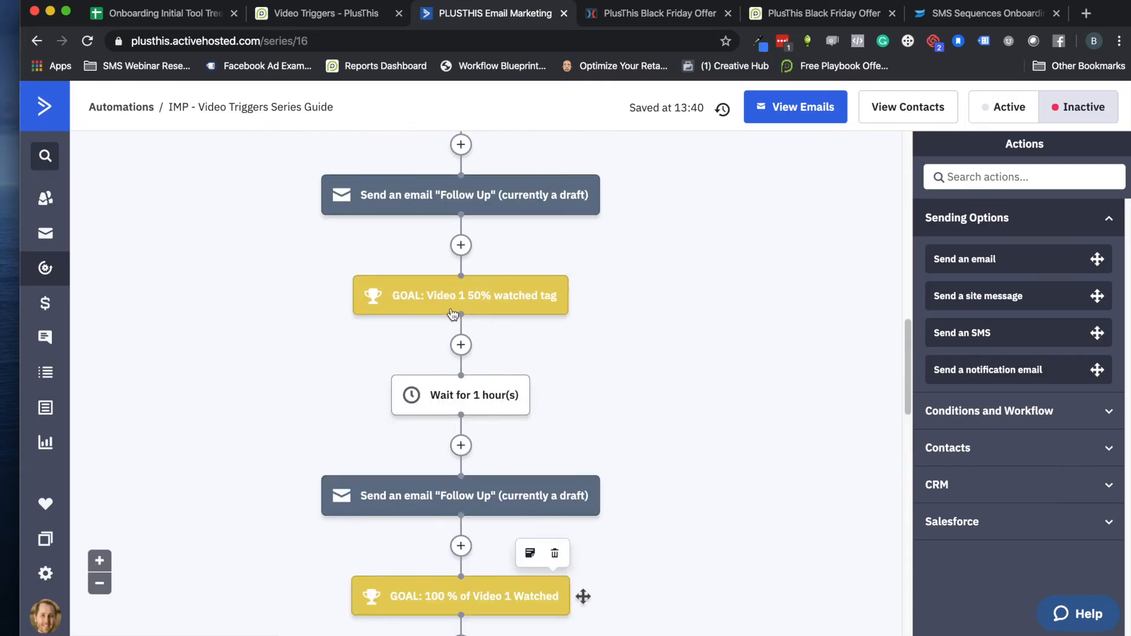
Back in PlusThis Video Triggers, add a second trigger at minute 2 with a new tag "Watched 50% of Video"
scroll(465, 306, "up", 7)
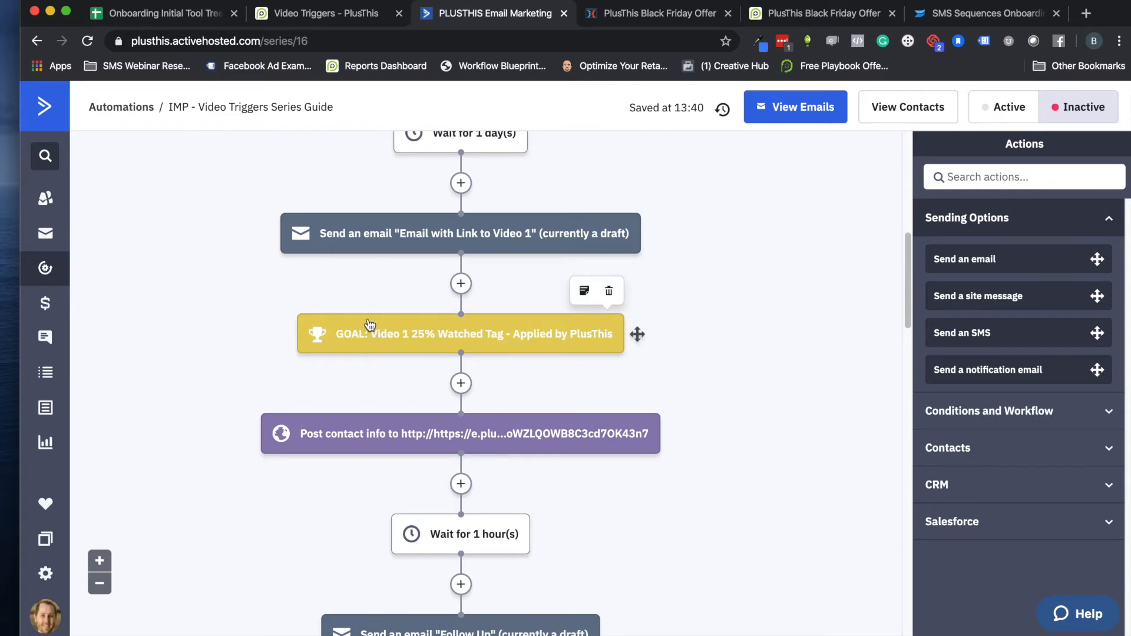
left_click(325, 24)
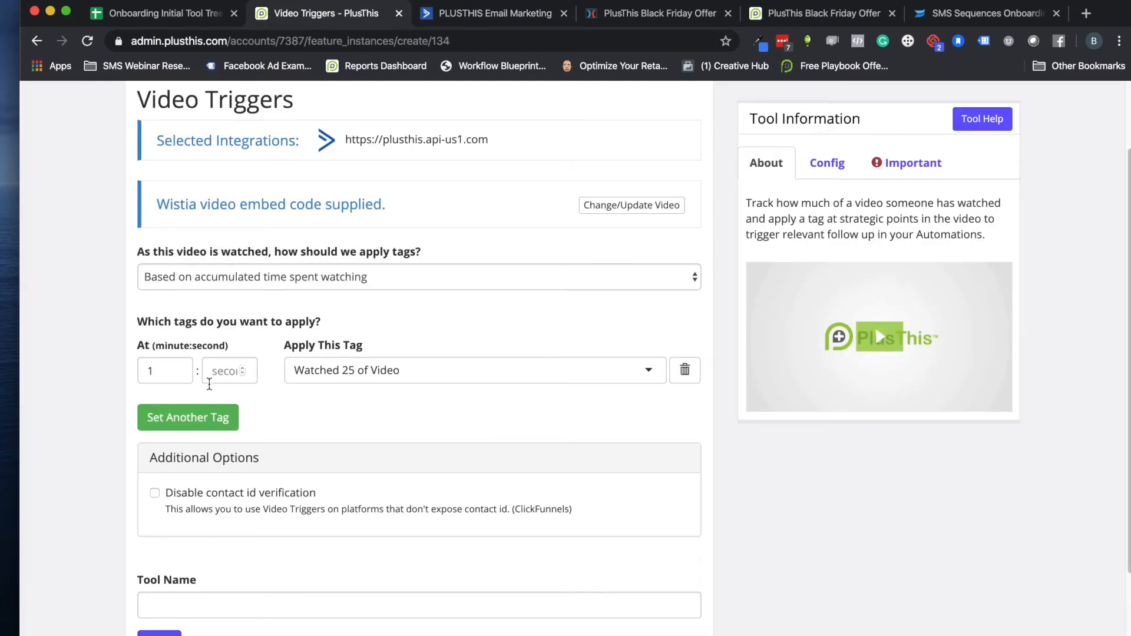
left_click(171, 418)
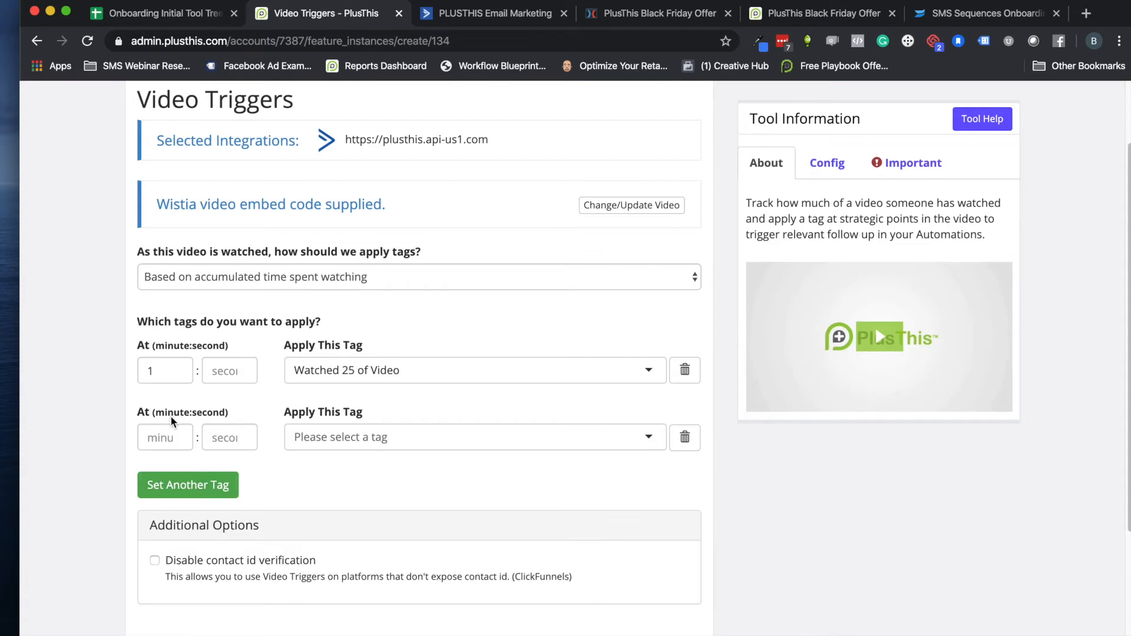
left_click(158, 435)
type("2")
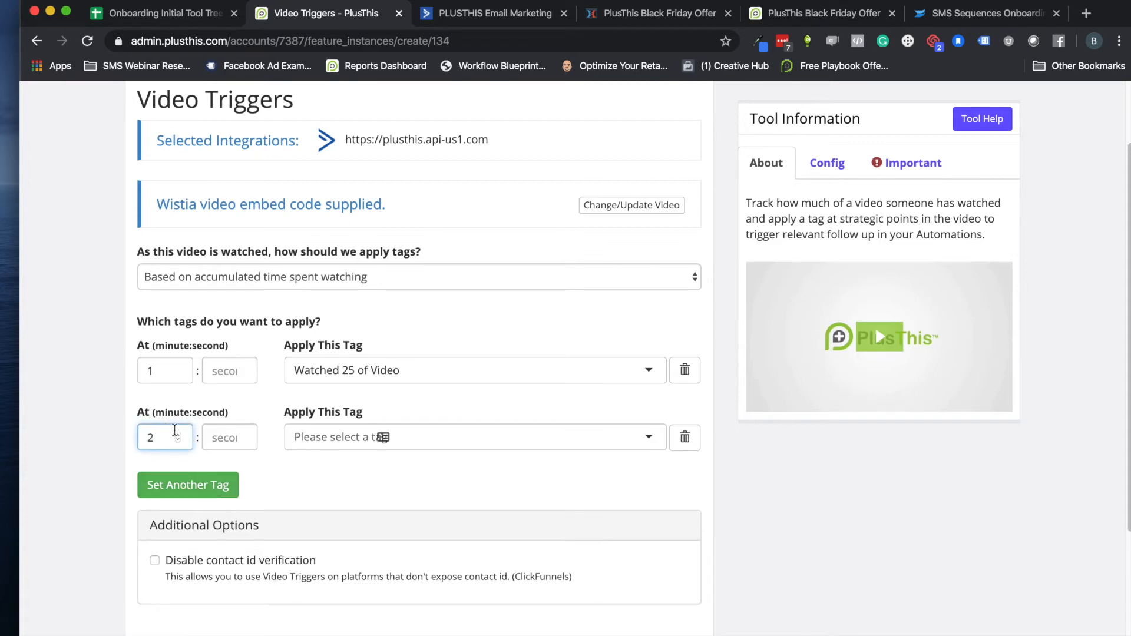
left_click(319, 430)
type("W")
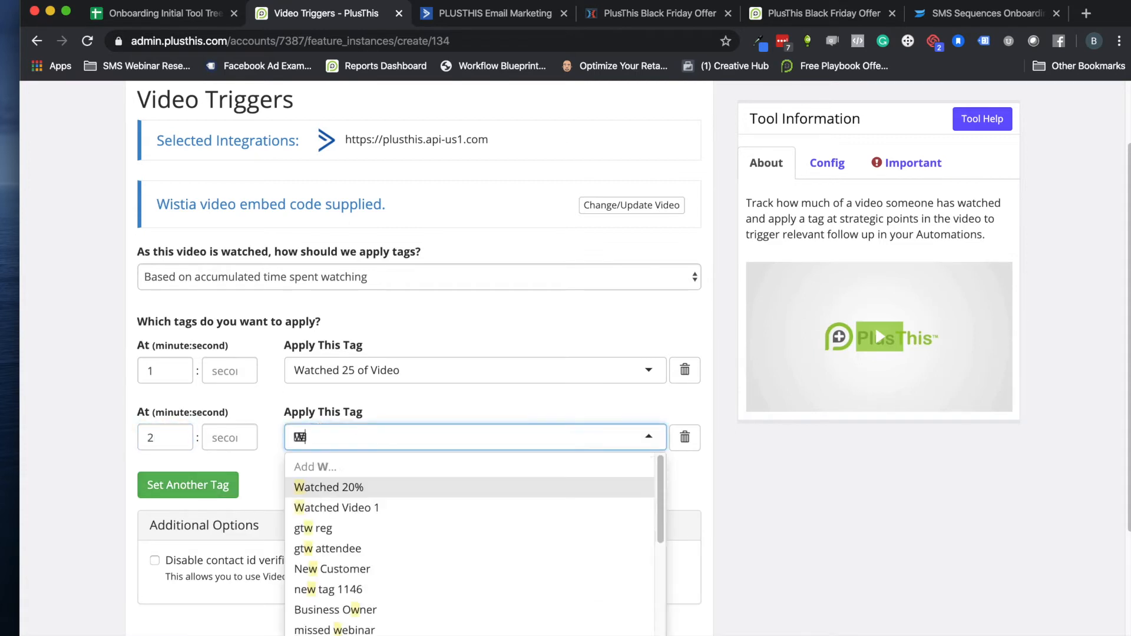
type("atched")
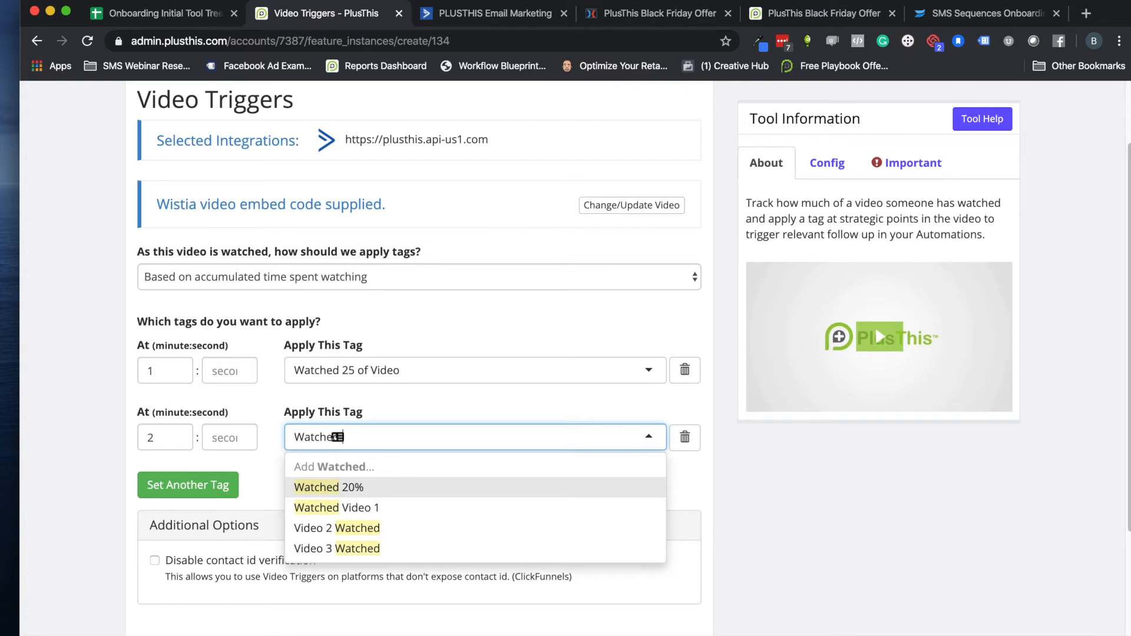
type(" 50% of Video")
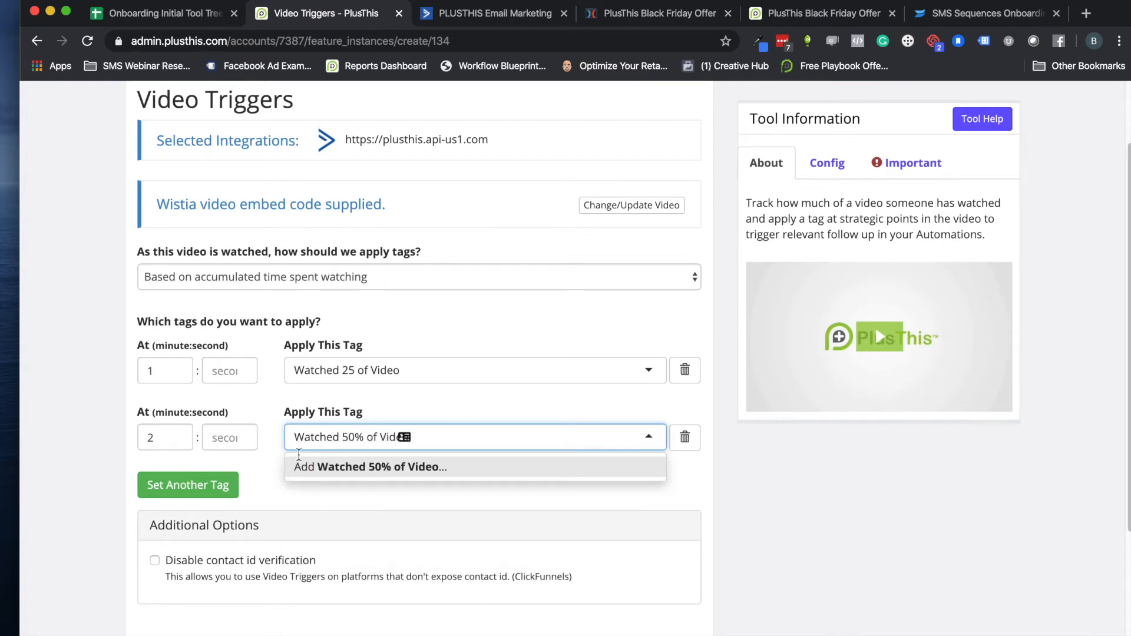
left_click(298, 468)
Add a third trigger at minute 4 and create the tag "Watched 100% of Video" for it
left_click(176, 488)
left_click(158, 501)
type("4")
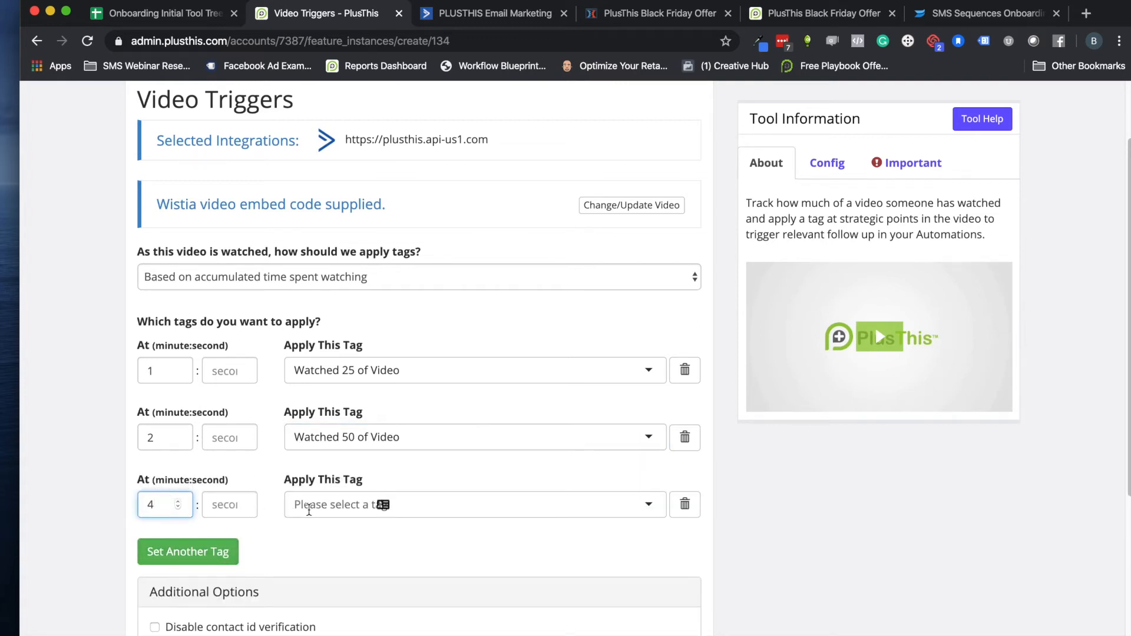
left_click(305, 508)
type("Watched")
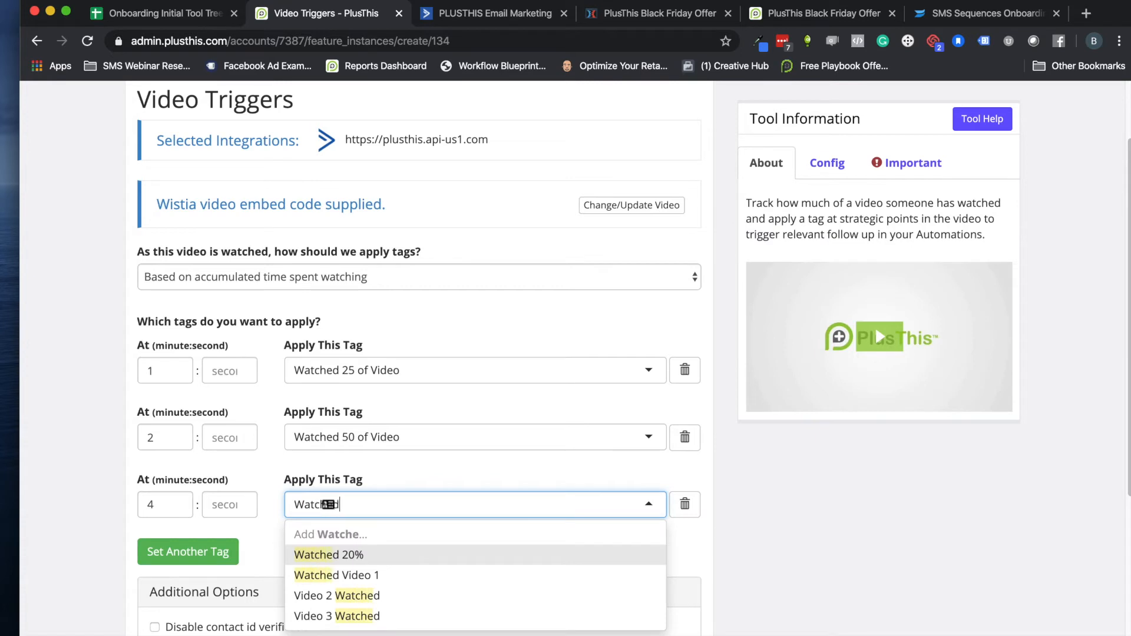
type(" 100% of Video")
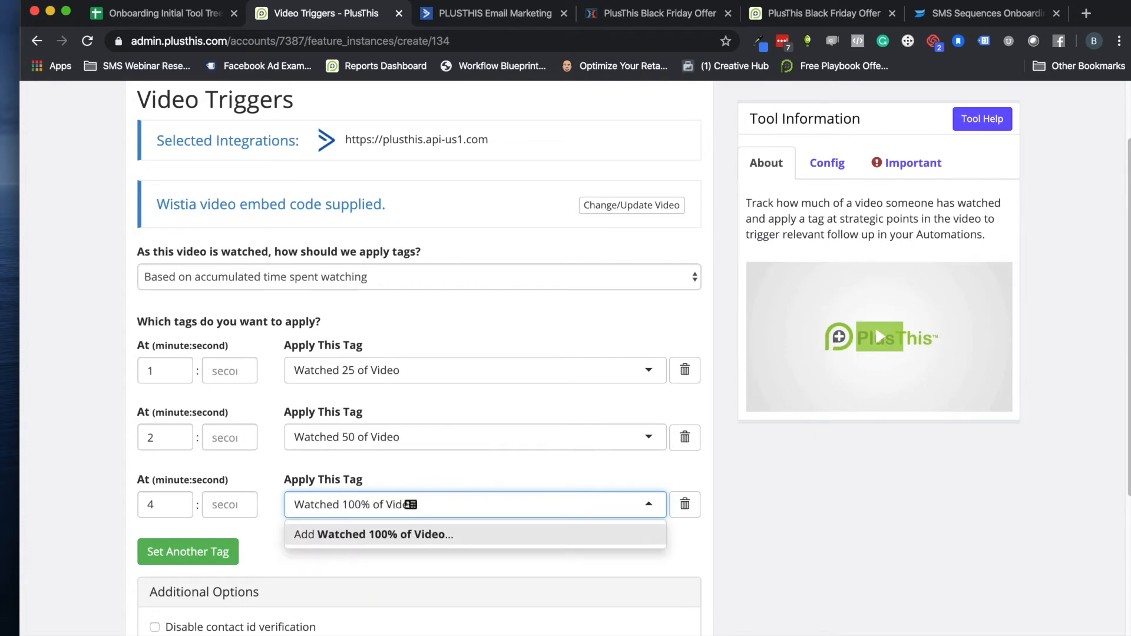
left_click(330, 536)
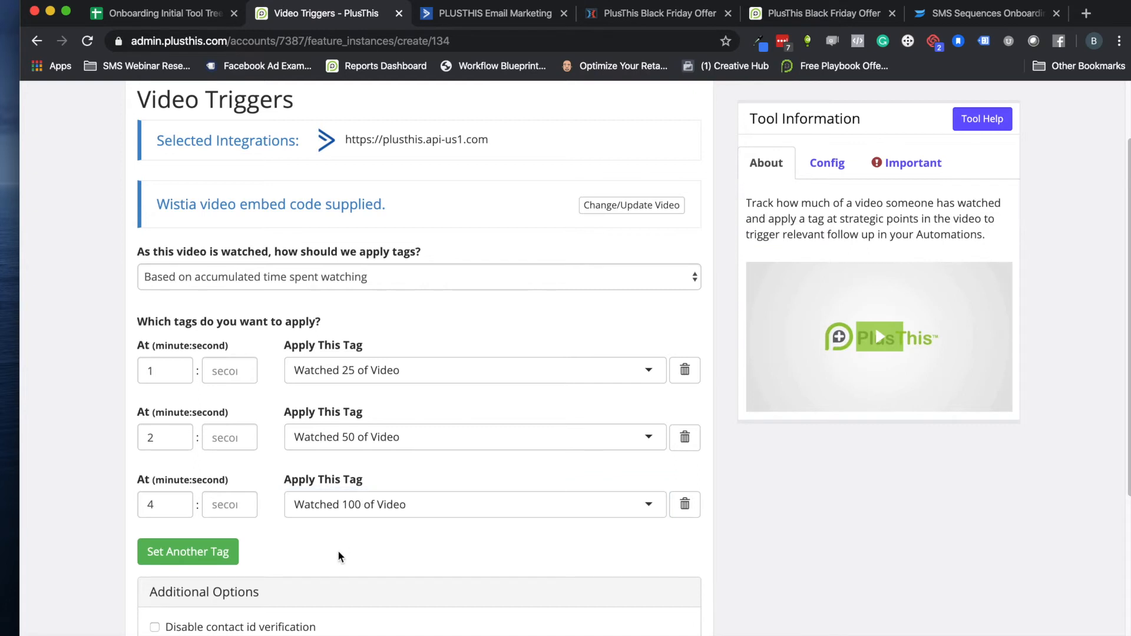
Disable contact id verification and save the tool under the name "Video Triggers Demo"
scroll(338, 549, "down", 1)
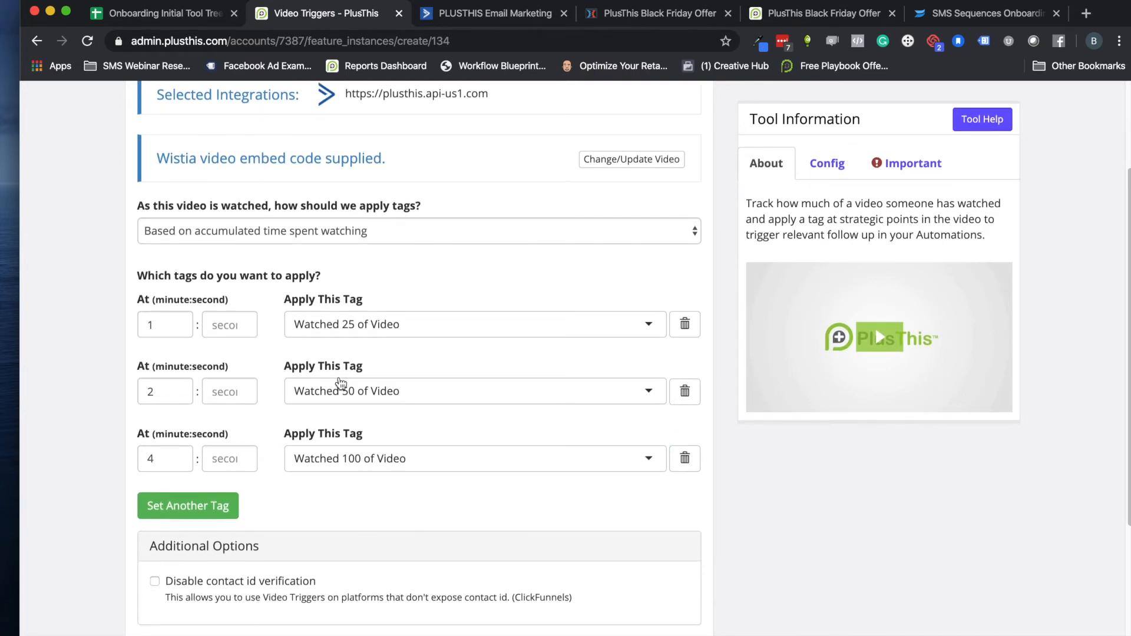
scroll(312, 335, "down", 3)
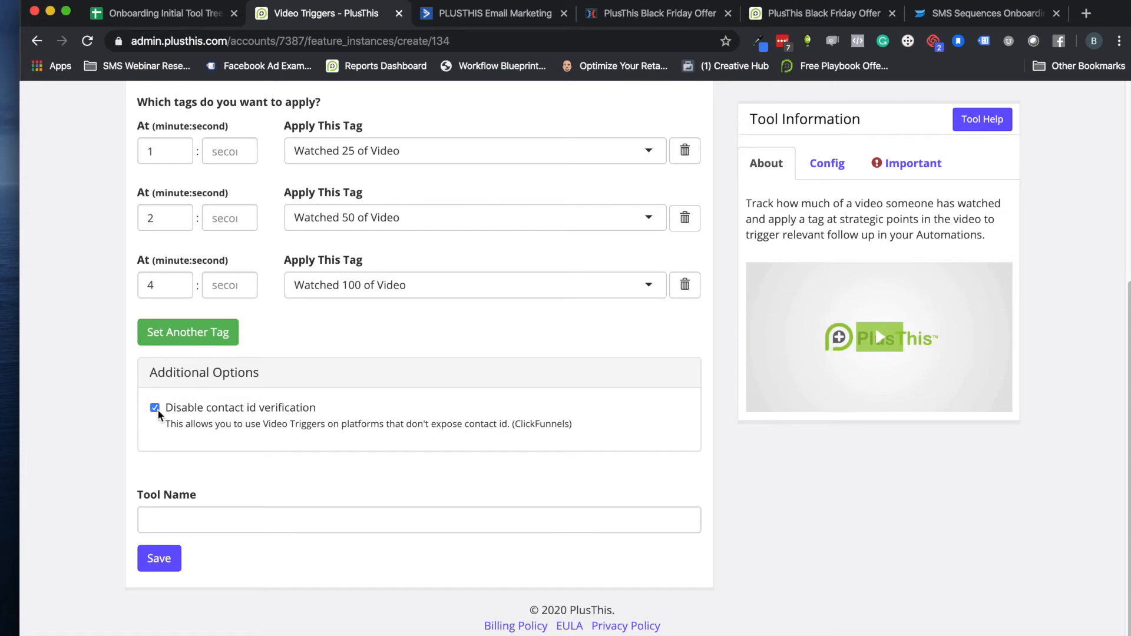
left_click(189, 520)
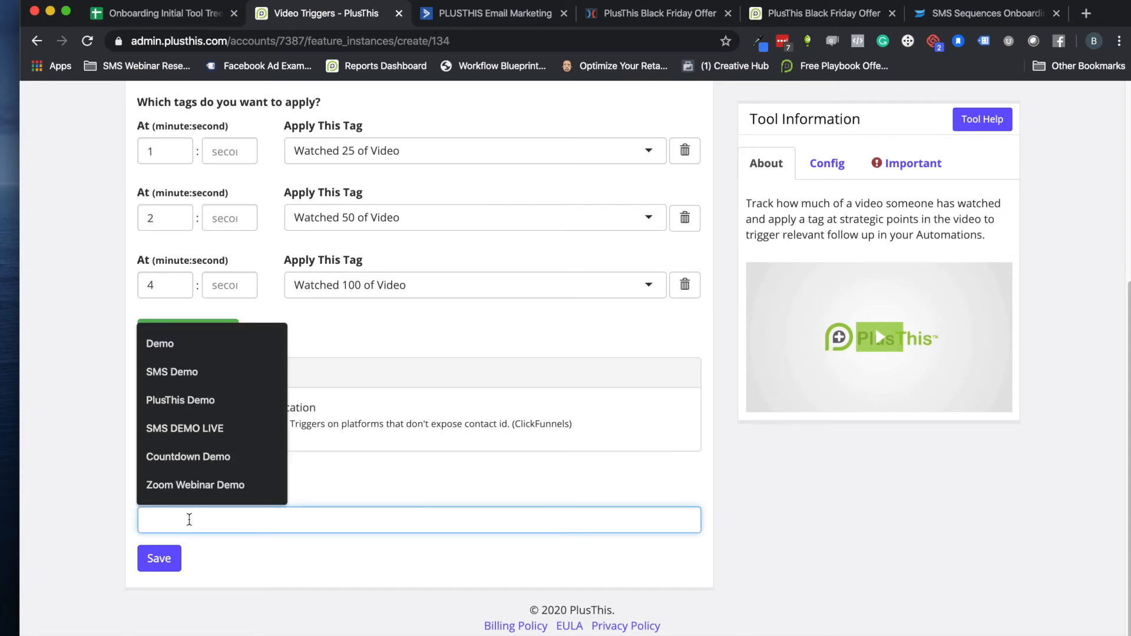
type("Vidde")
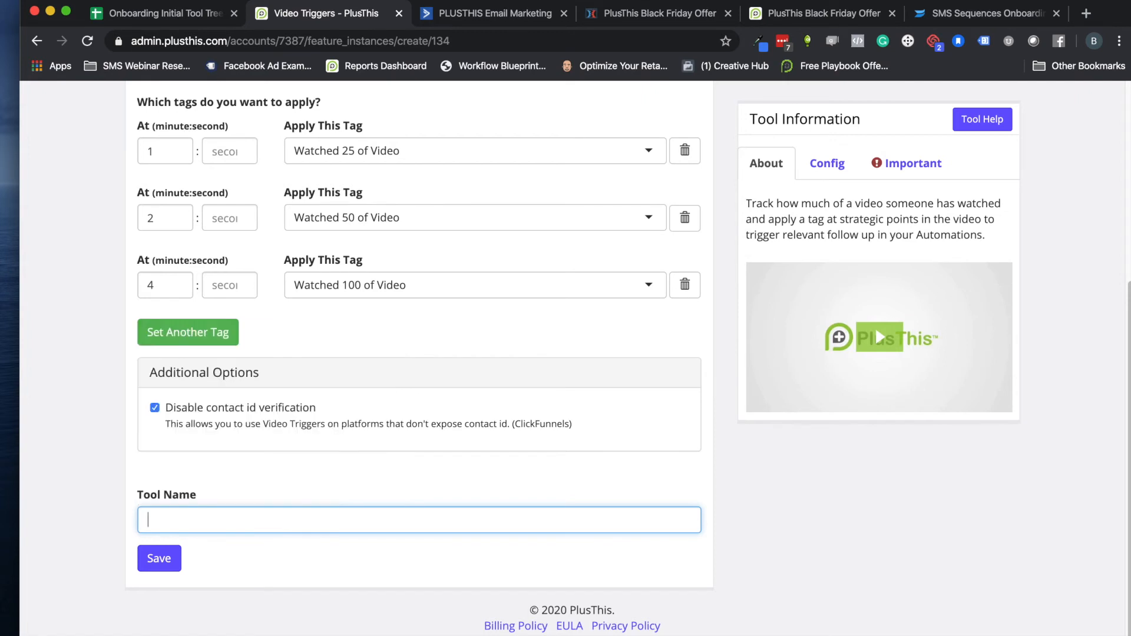
key("BackSpace")
type("eo Triggers De")
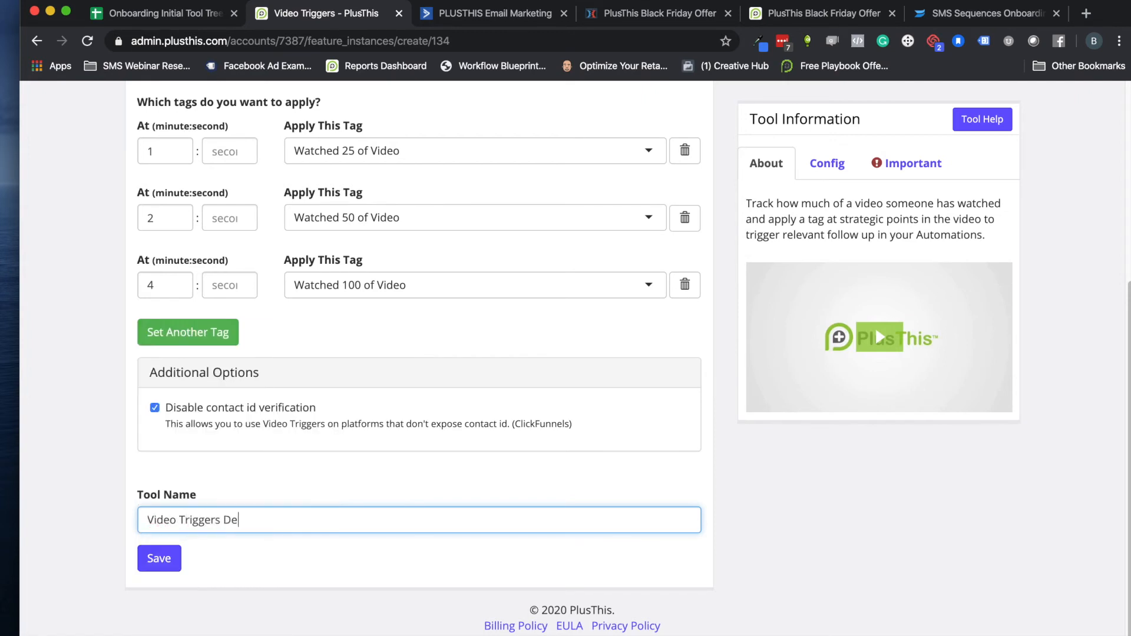
left_click(154, 559)
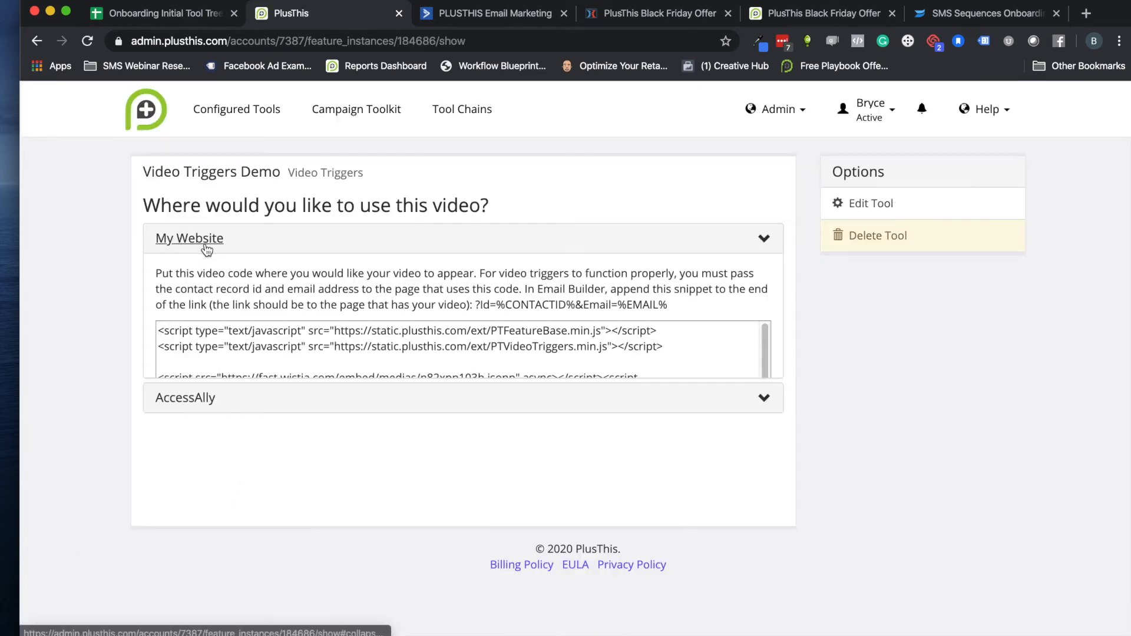
Enable safe mode for the My Website embed code and copy the code
left_click(204, 246)
scroll(423, 417, "down", 3)
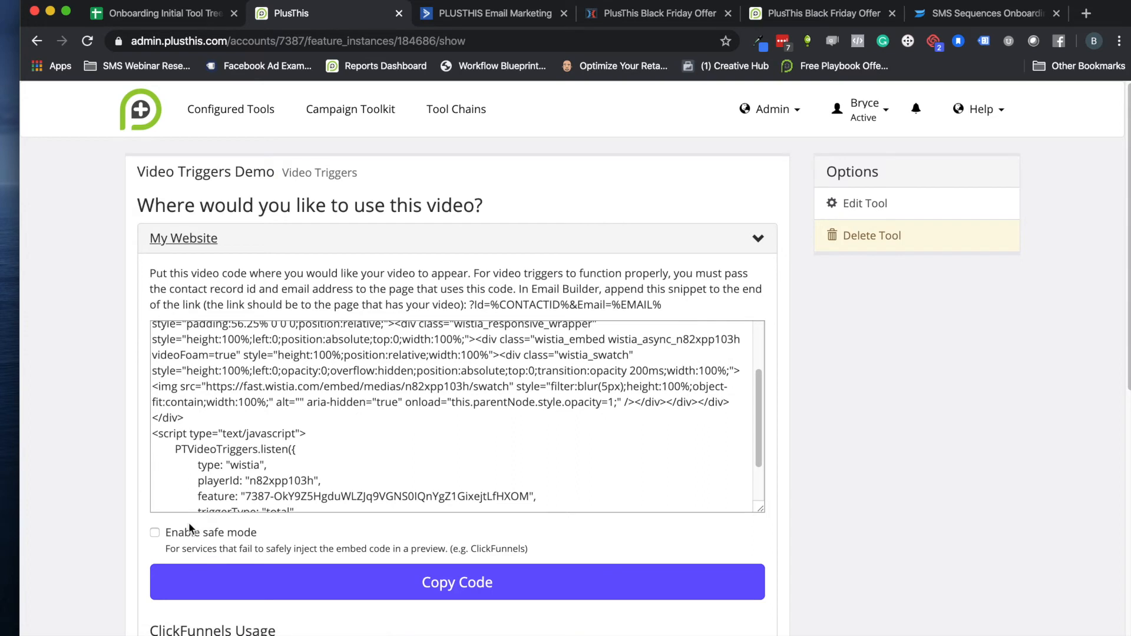
left_click(155, 532)
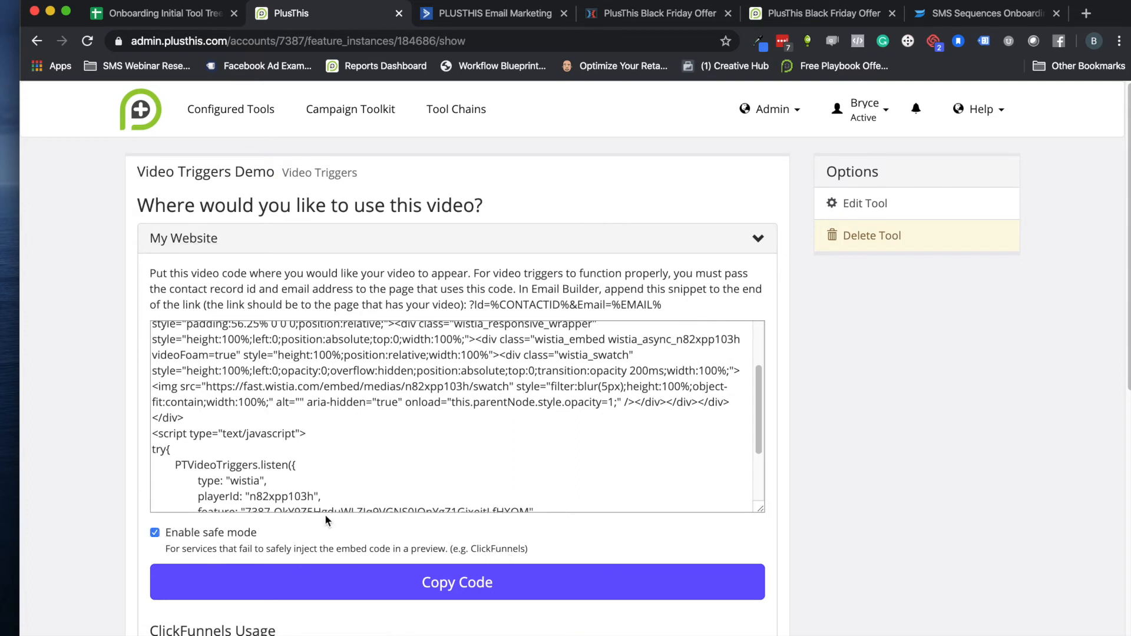
left_click(449, 592)
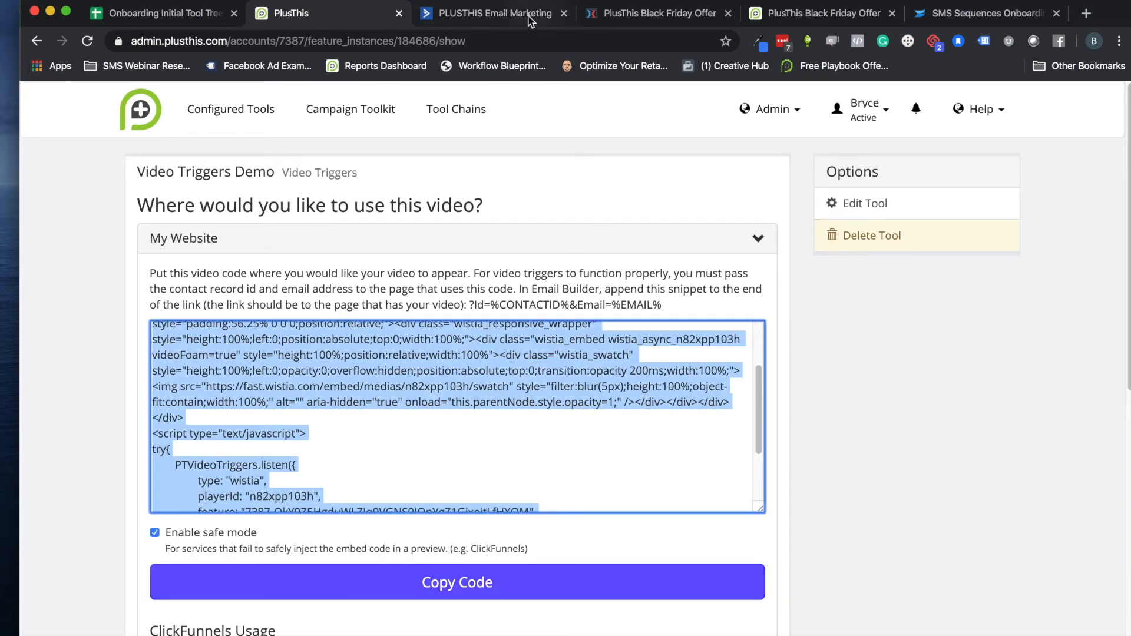
In the ClickFunnels editor, delete both Custom JavaScript / HTML elements beneath the "PlusThis Black Friday Offer" headline
left_click(613, 13)
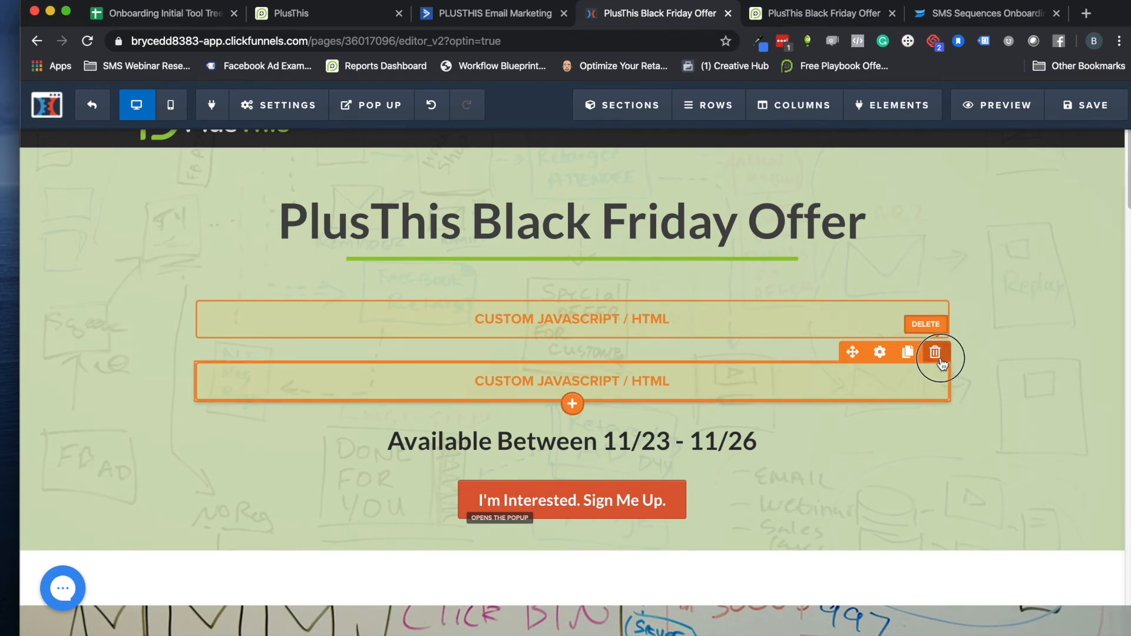
left_click(936, 353)
left_click(715, 131)
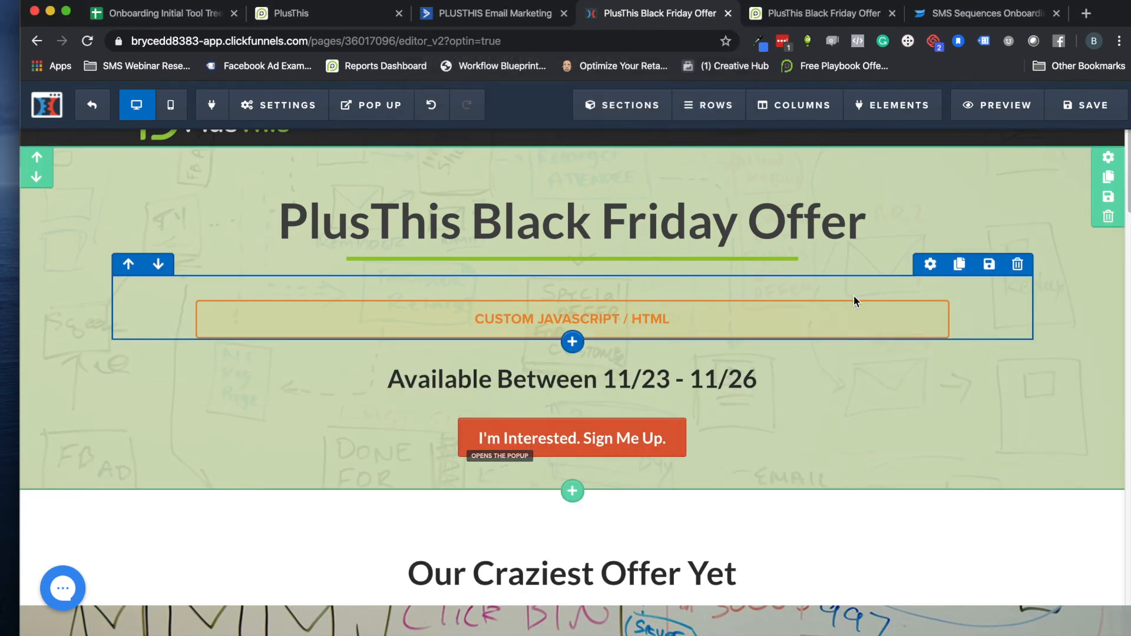
left_click(935, 292)
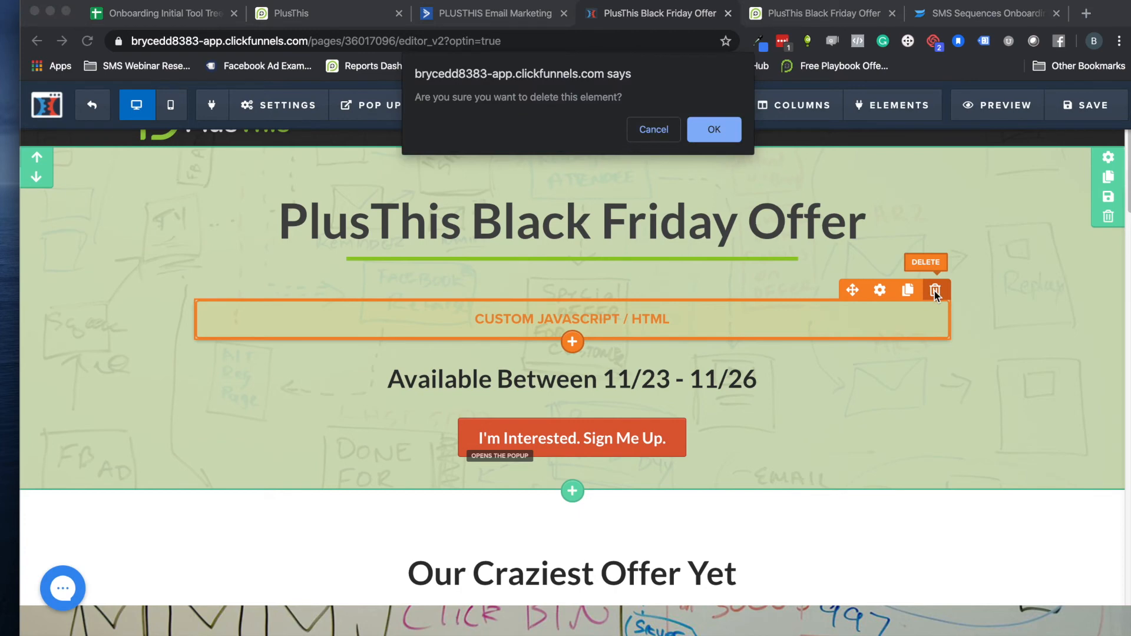
left_click(714, 130)
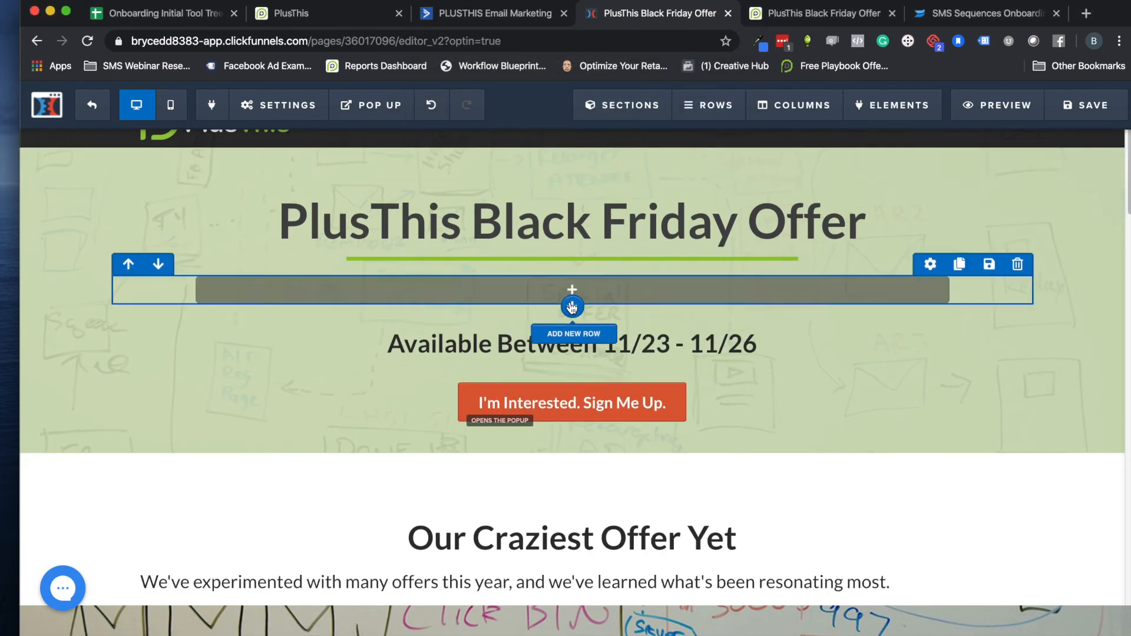
Add a Custom JS/HTML element to the empty row beneath the "PlusThis Black Friday Offer" headline
left_click(573, 293)
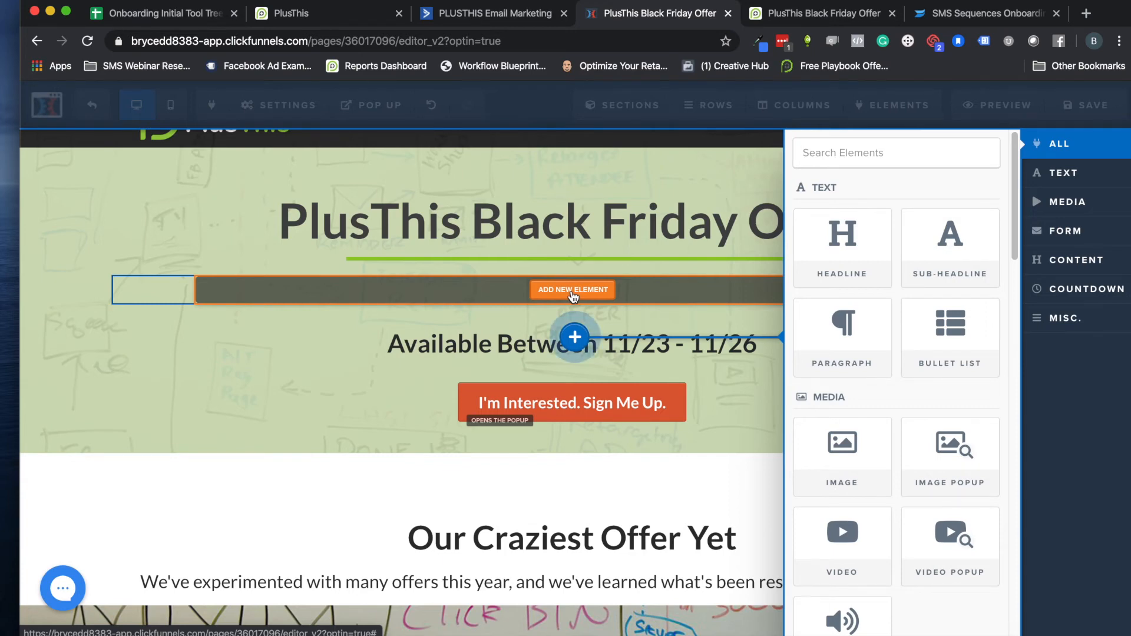
scroll(848, 277, "down", 10)
scroll(849, 289, "down", 10)
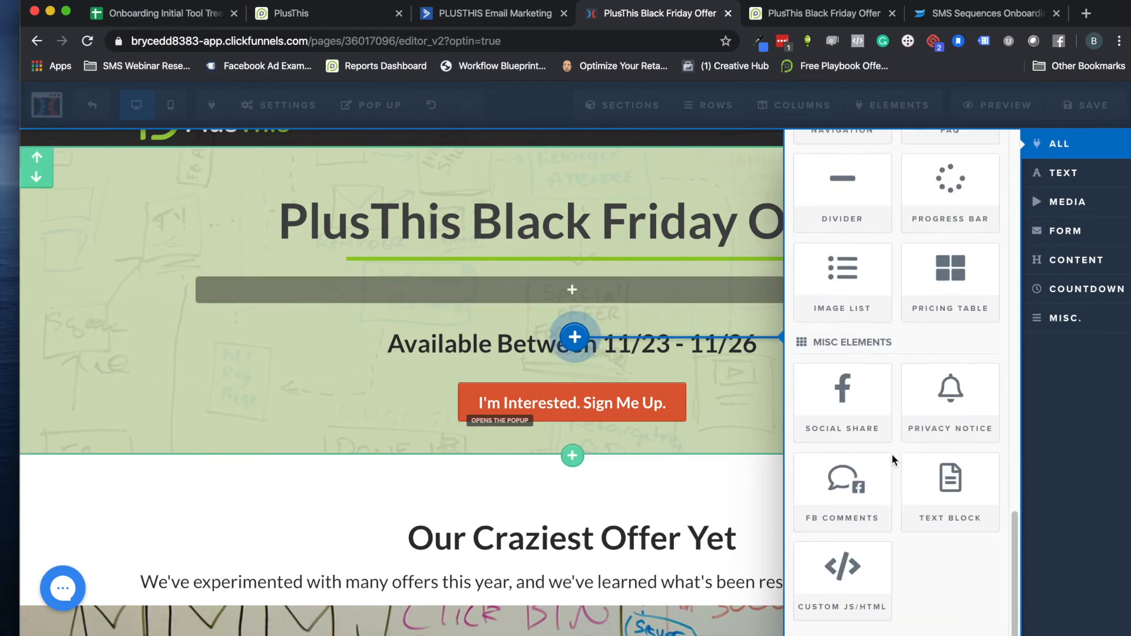
left_click(862, 570)
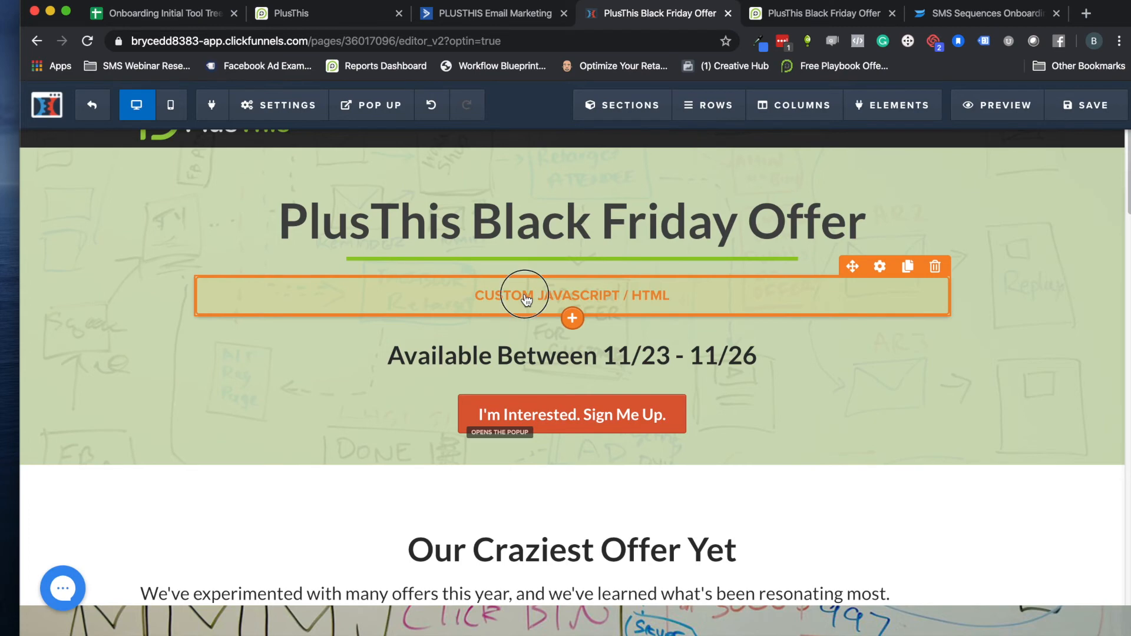
Paste the copied PlusThis video embed code into the new element's code editor and close the editor
left_click(545, 295)
left_click(937, 293)
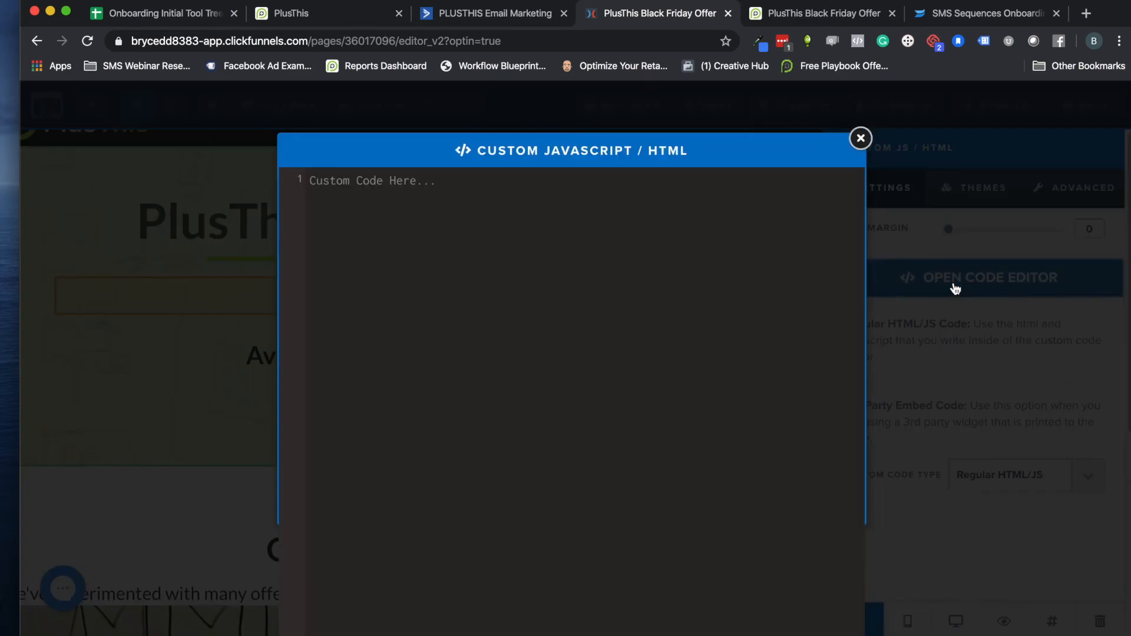
left_click(410, 183)
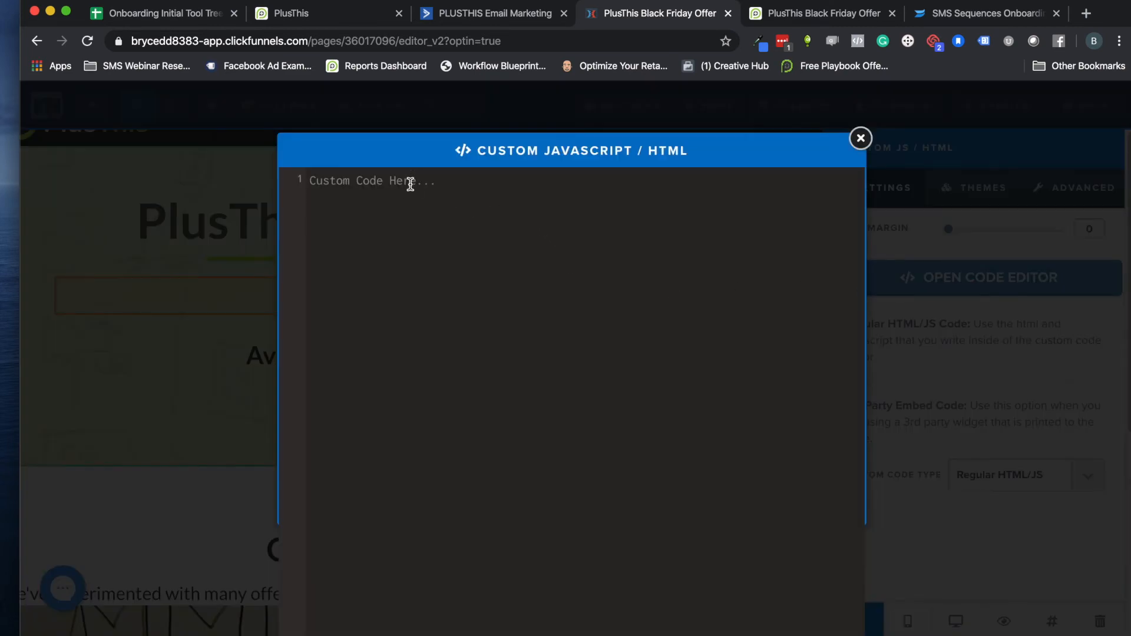
key("super+v")
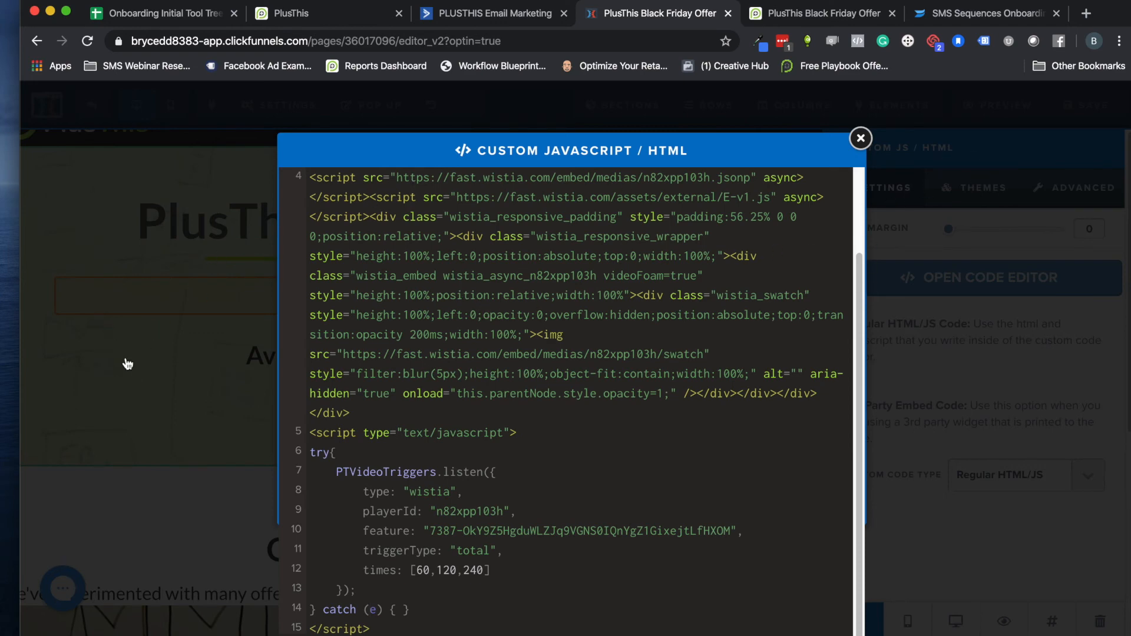
left_click(128, 362)
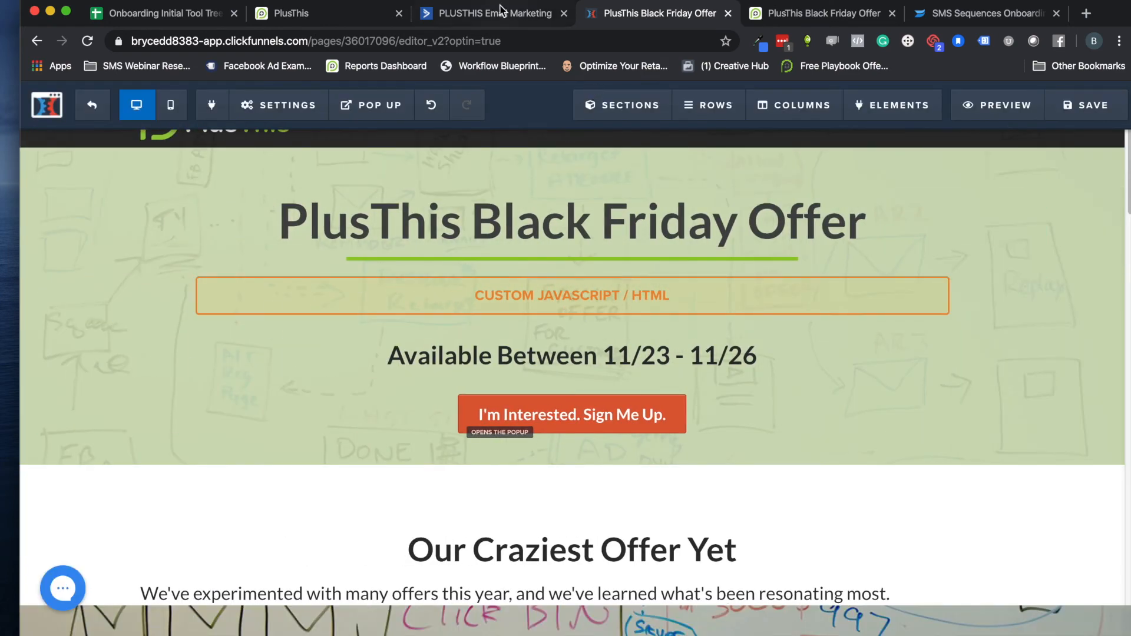
Look over the video on the offer page preview and the ClickFunnels usage notes and Link Generator in PlusThis
left_click(771, 13)
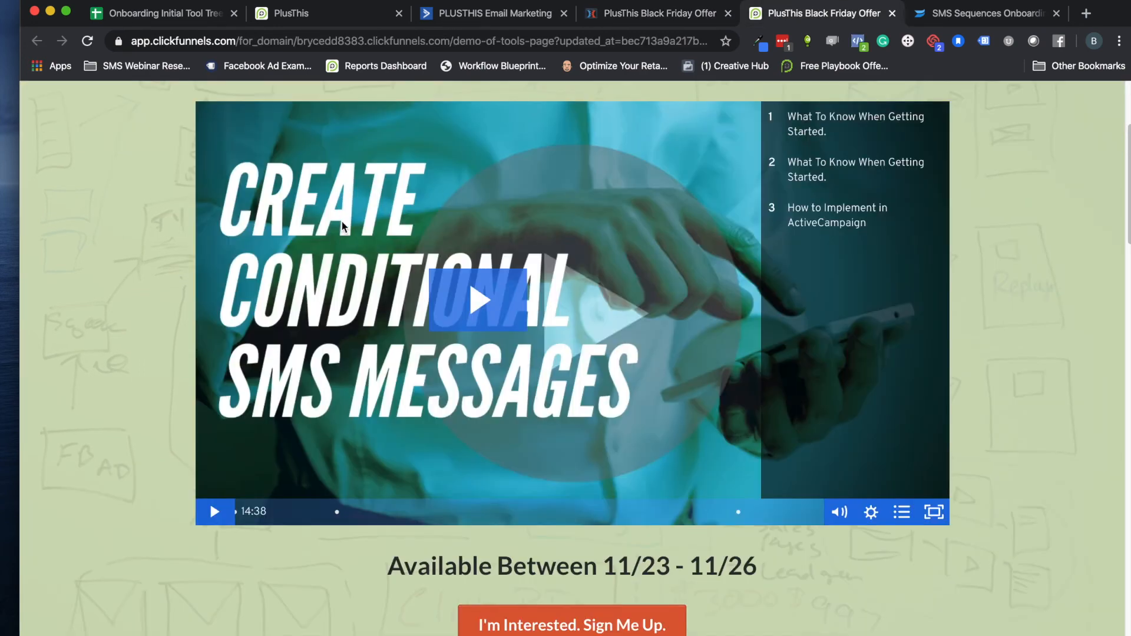
scroll(442, 239, "down", 3)
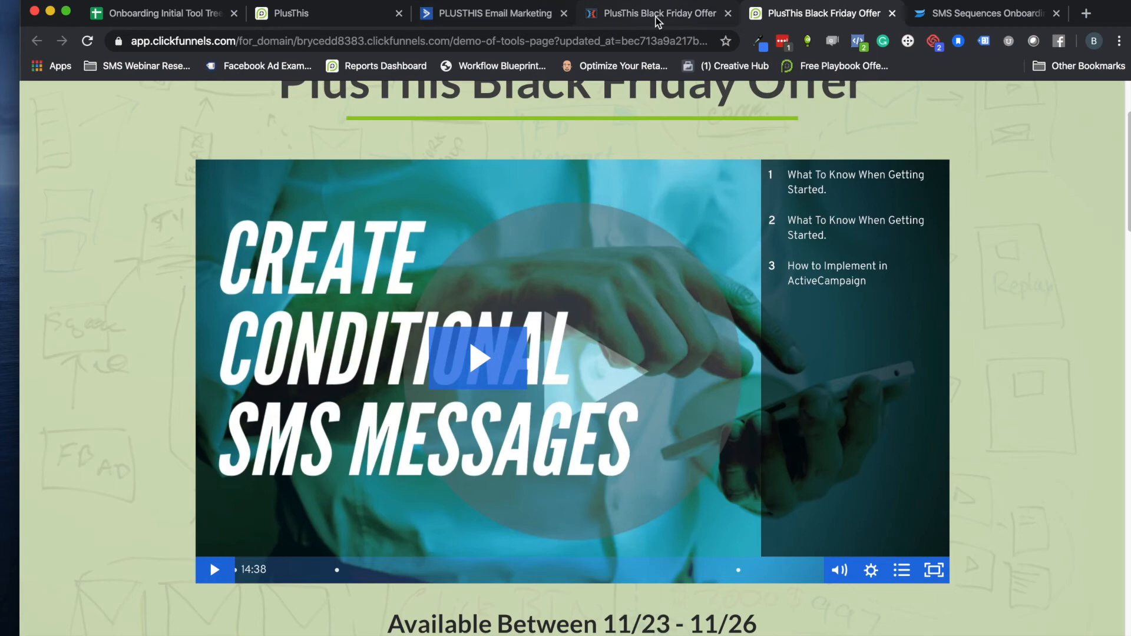
left_click(278, 16)
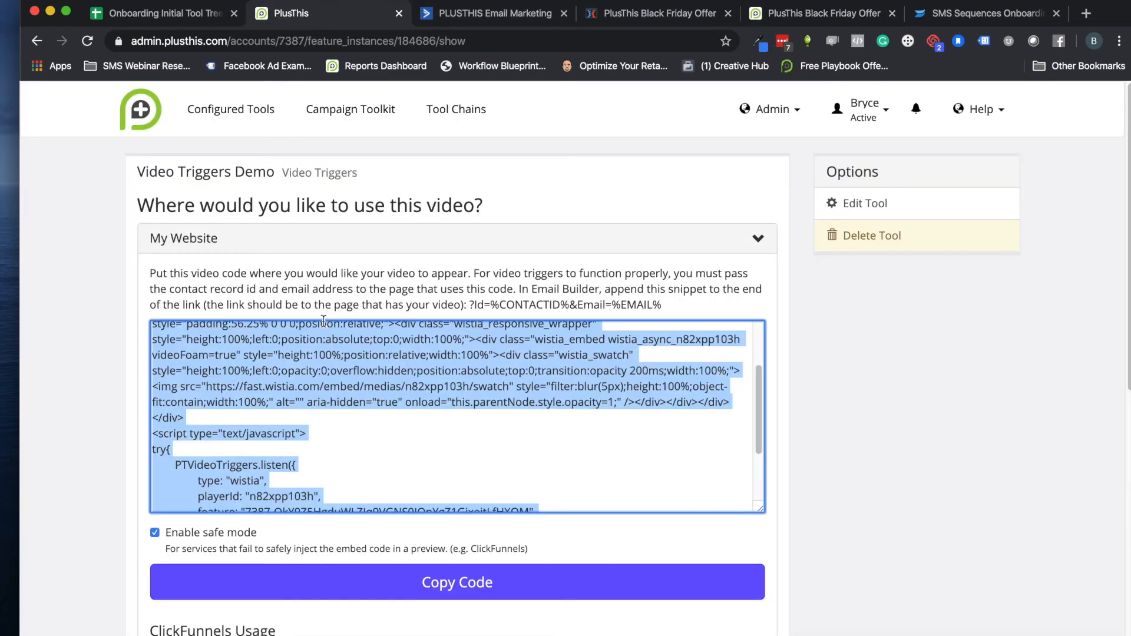
scroll(323, 321, "down", 10)
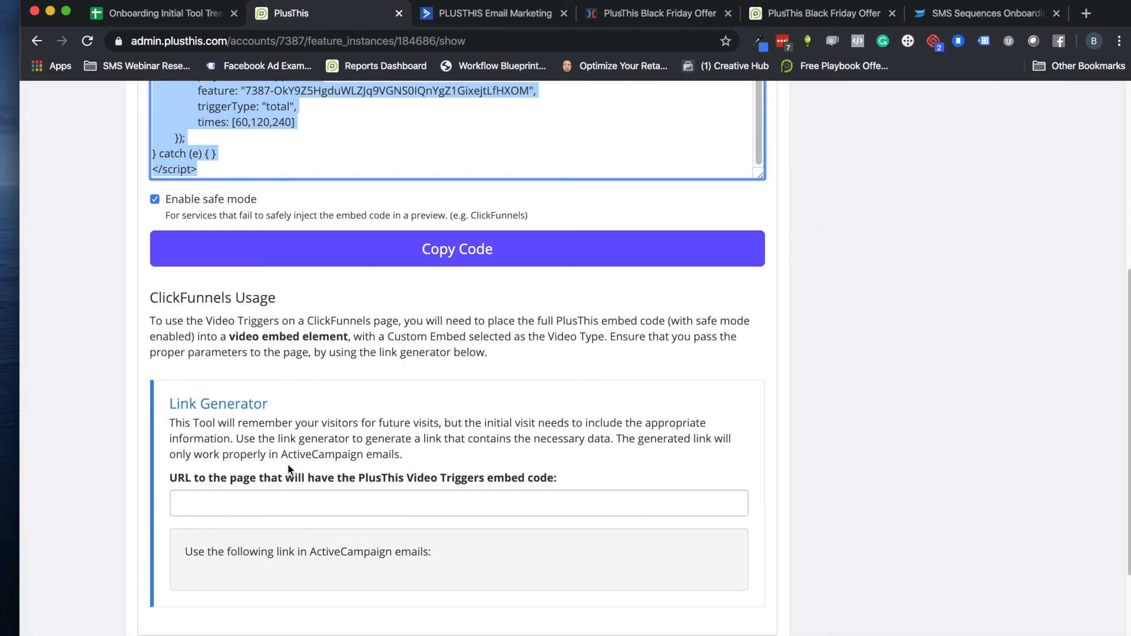
left_click(232, 506)
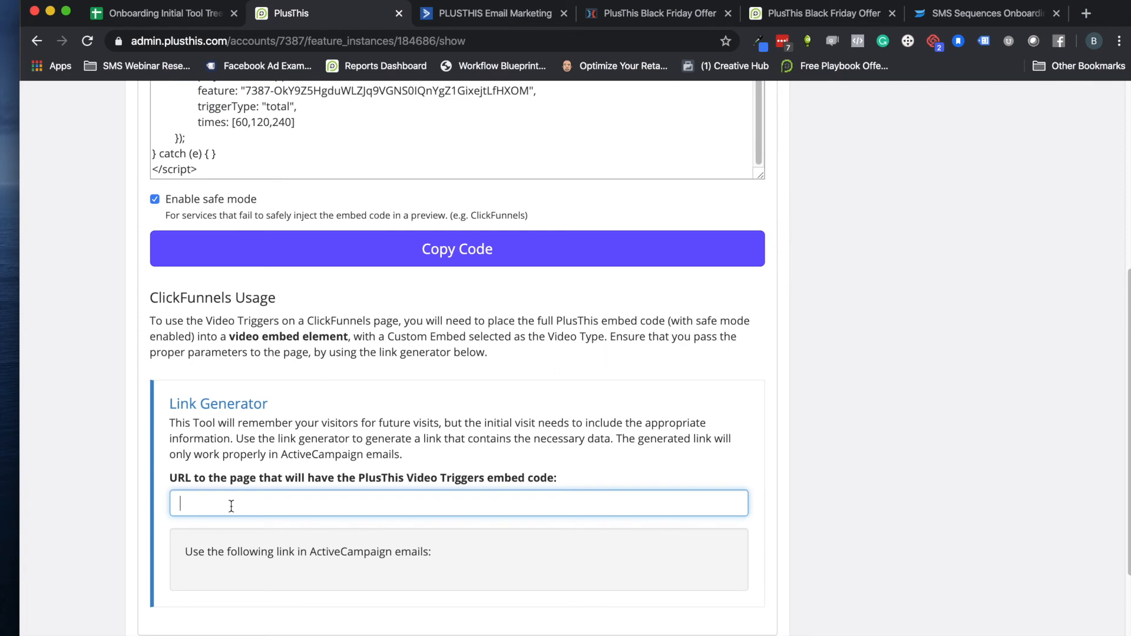
type("http")
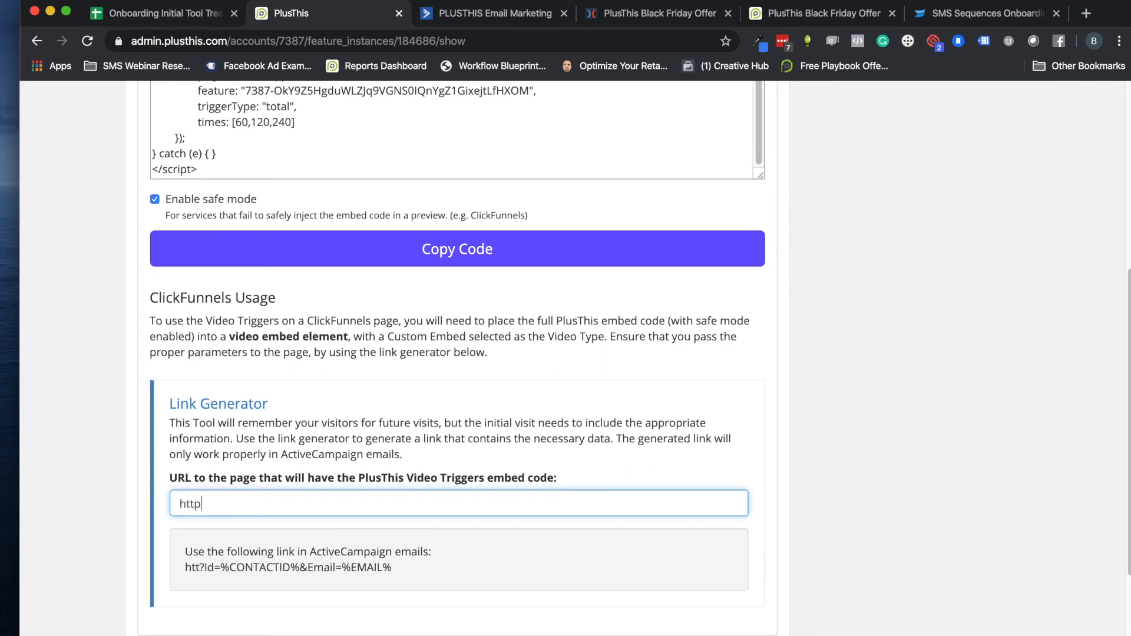
type("://pl")
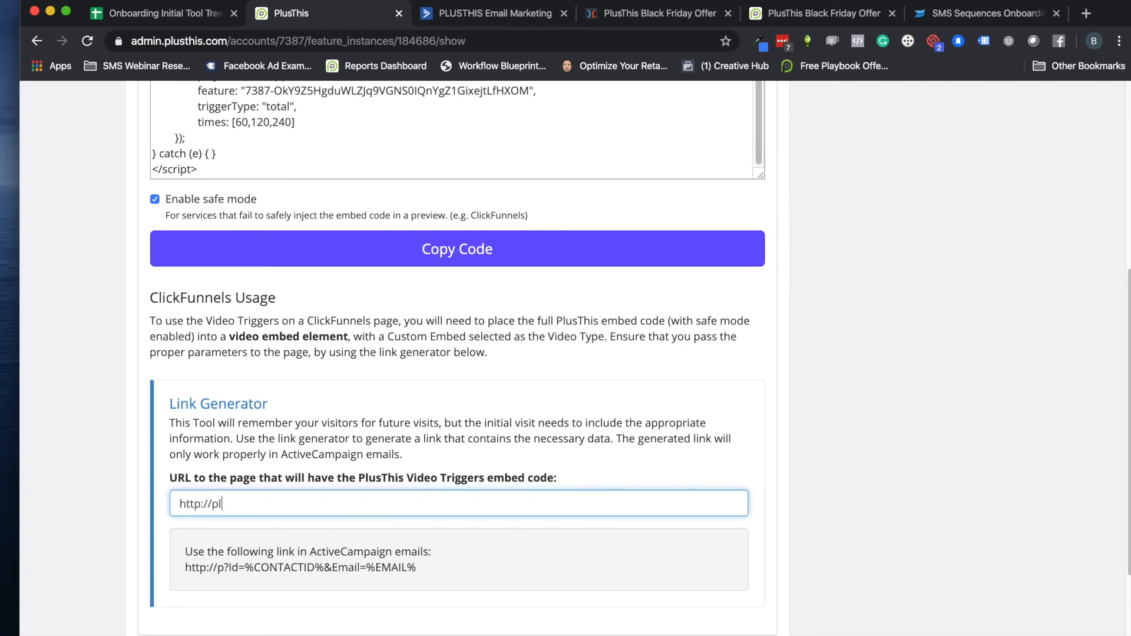
type("usthis.com")
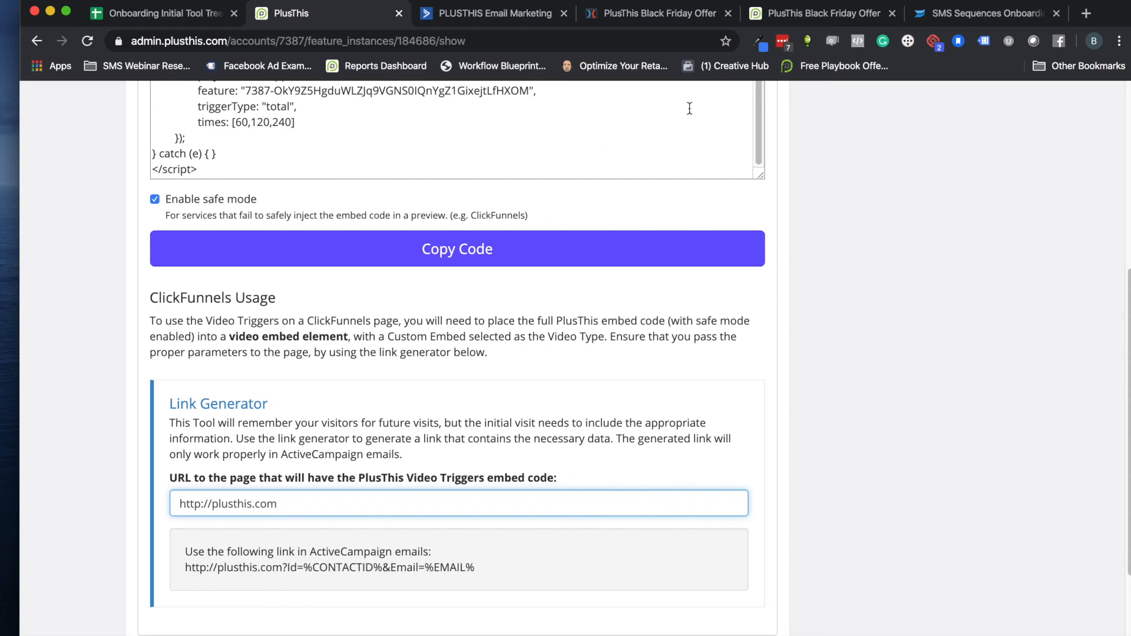
left_click(736, 15)
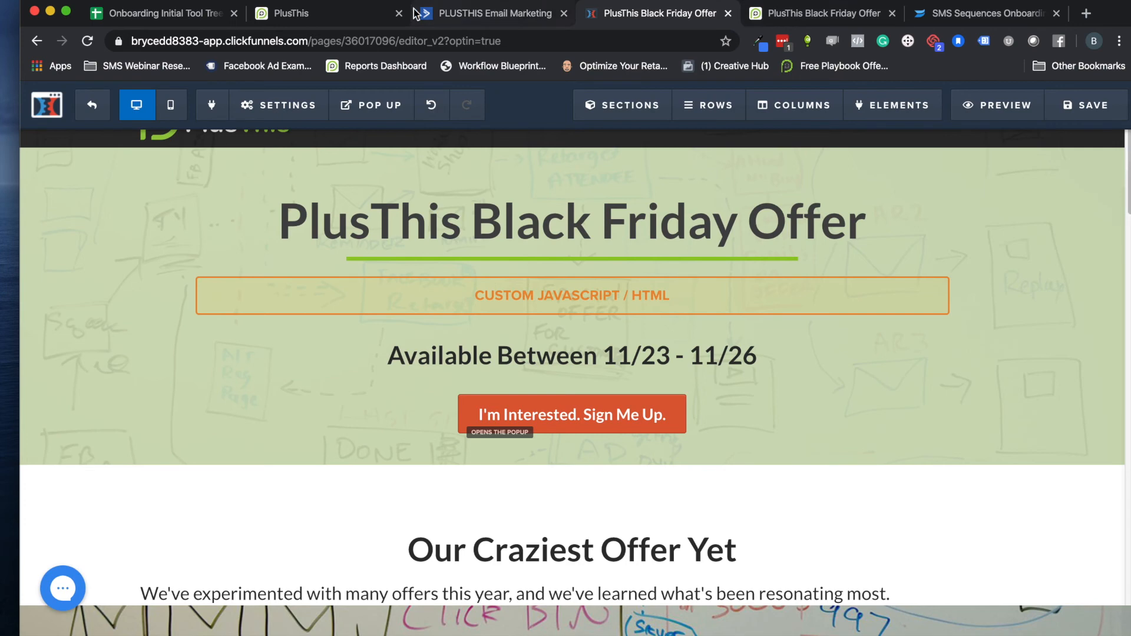
left_click(320, 16)
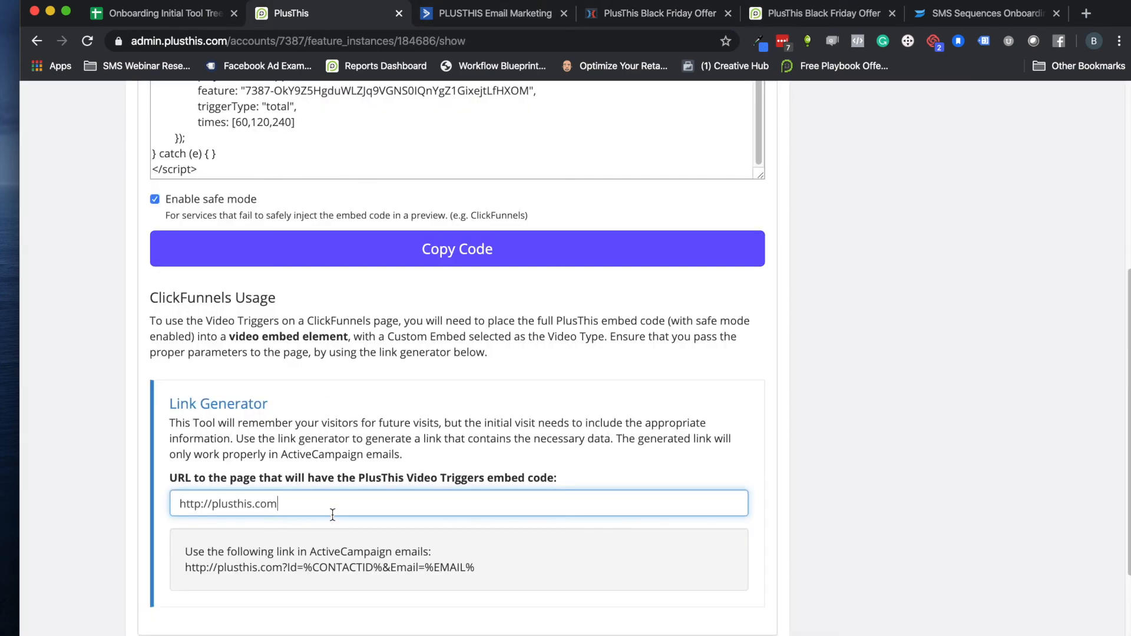
type("/video")
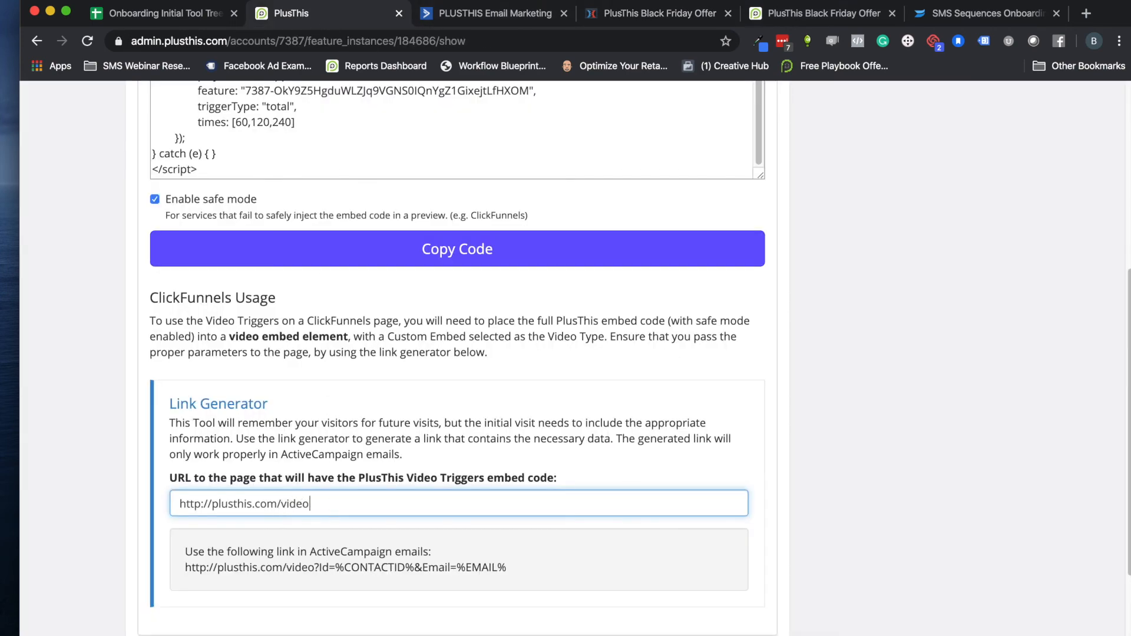
Copy the generated ActiveCampaign link and open the automation's "Video Trigger Email" for editing in ActiveCampaign
left_click_drag(528, 566, 183, 574)
key("super+c")
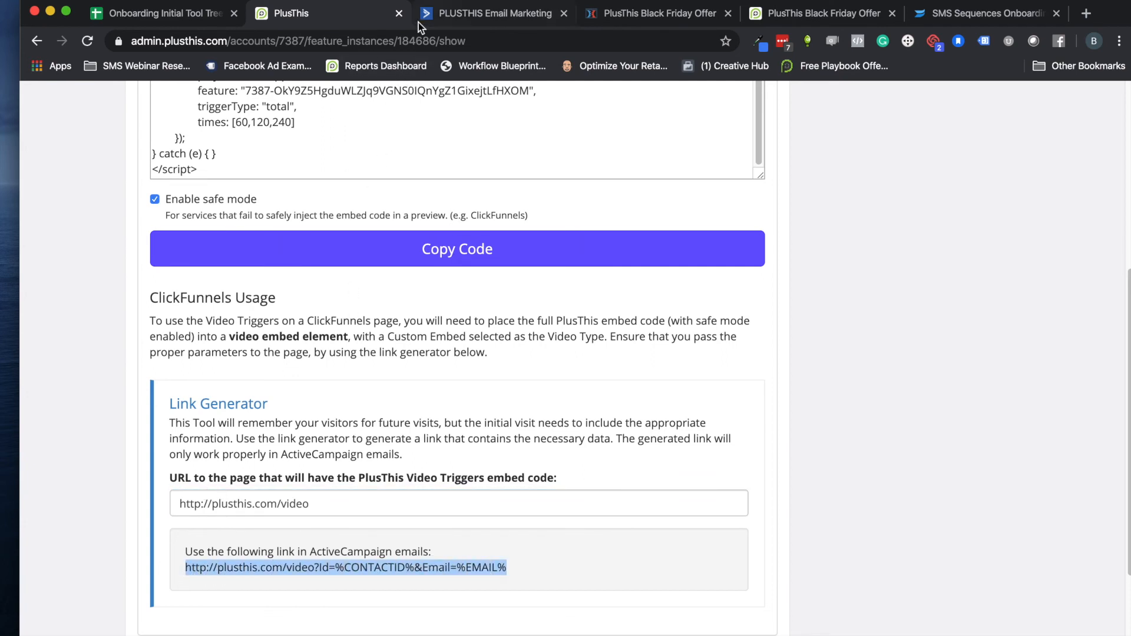
left_click(436, 14)
scroll(338, 236, "up", 5)
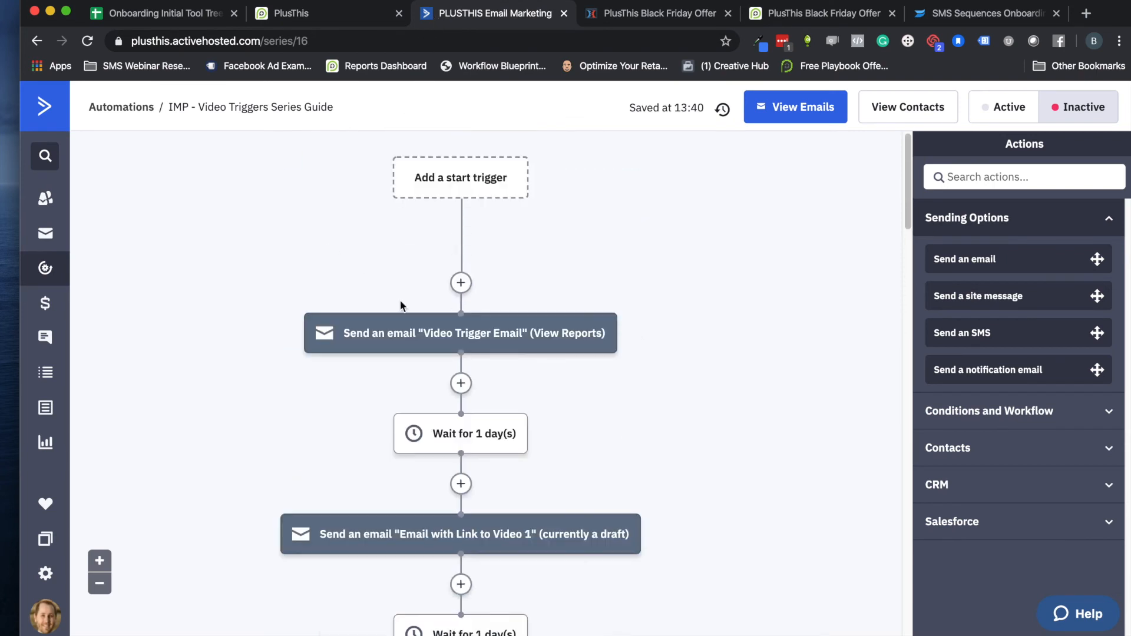
left_click(431, 332)
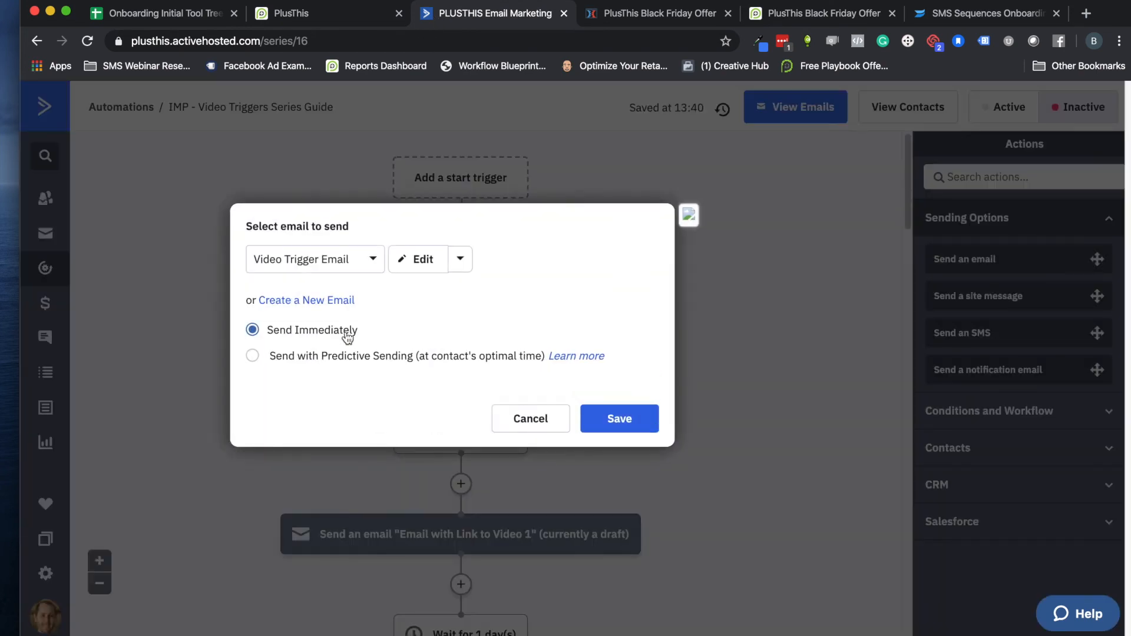
left_click(417, 259)
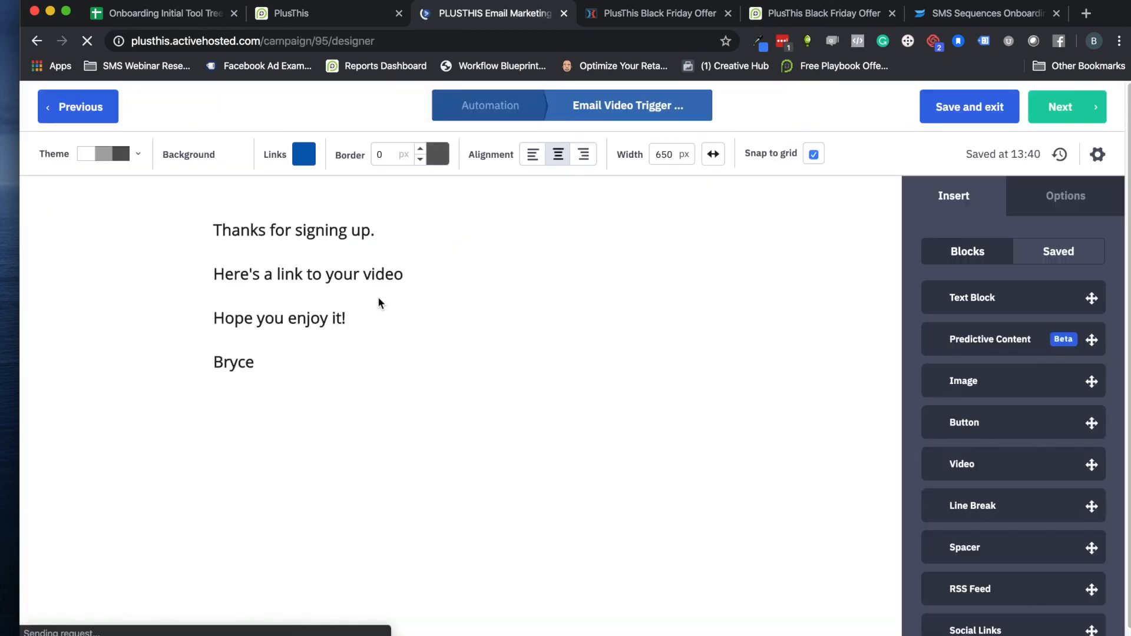
Add a period after "Here's a link to your video" and paste the copied link on a new line beneath it
left_click(415, 276)
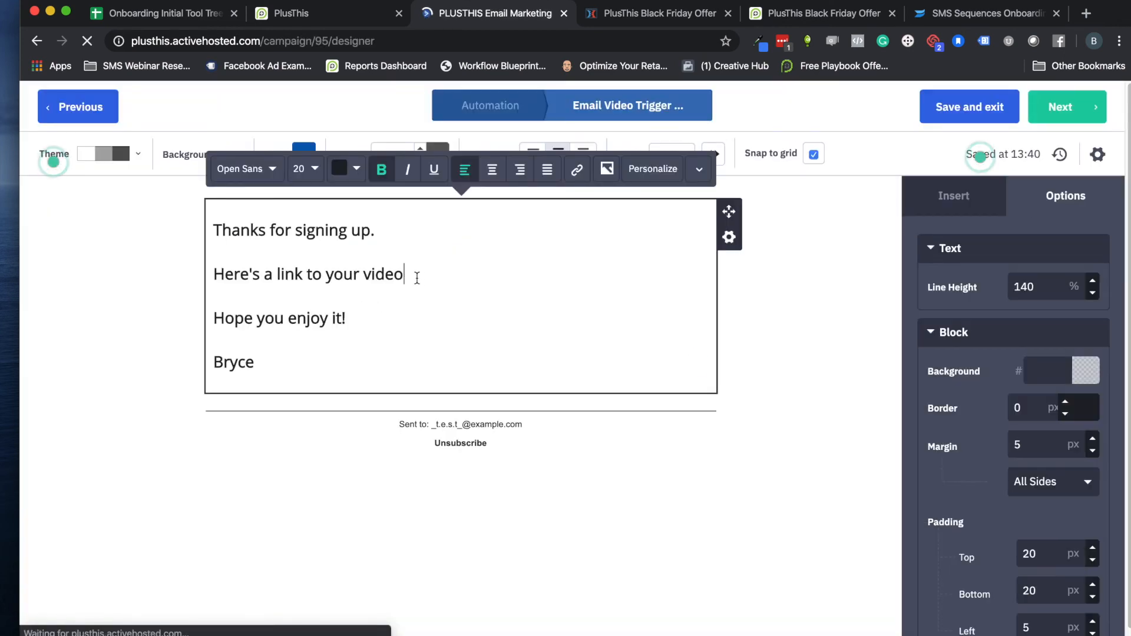
type(".")
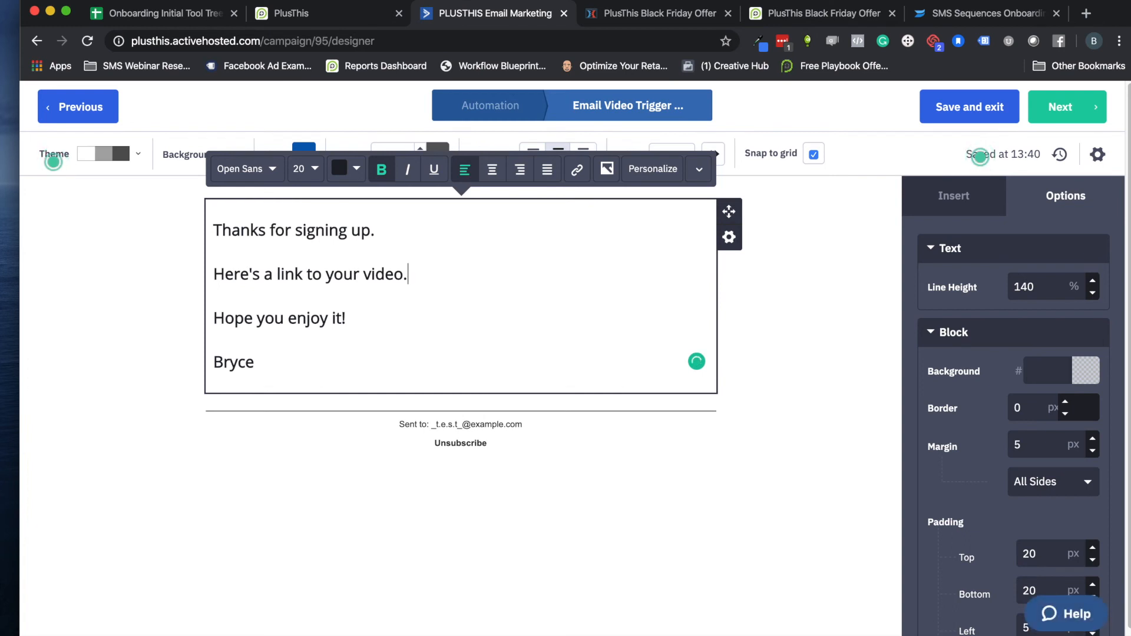
key("Return")
key("super+v")
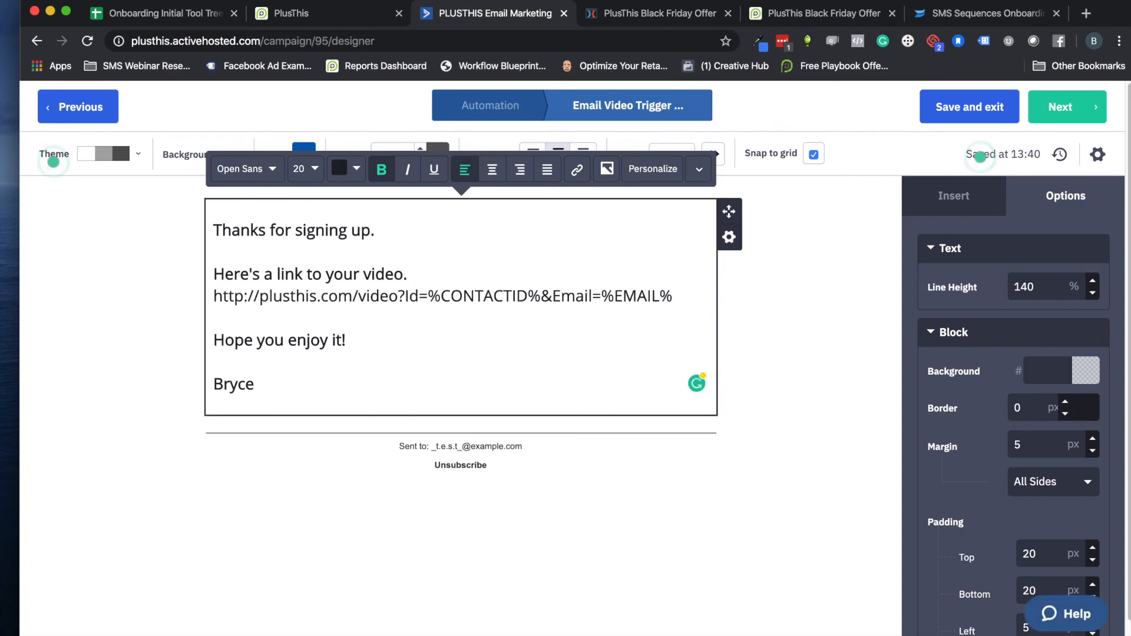
left_click_drag(411, 275, 240, 257)
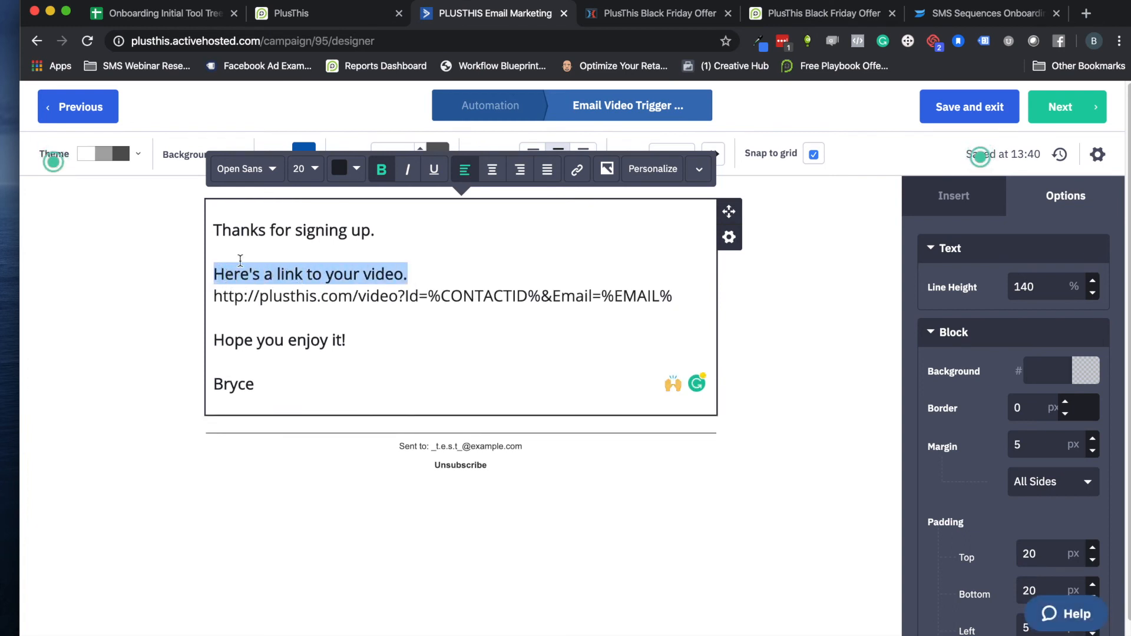
left_click(577, 169)
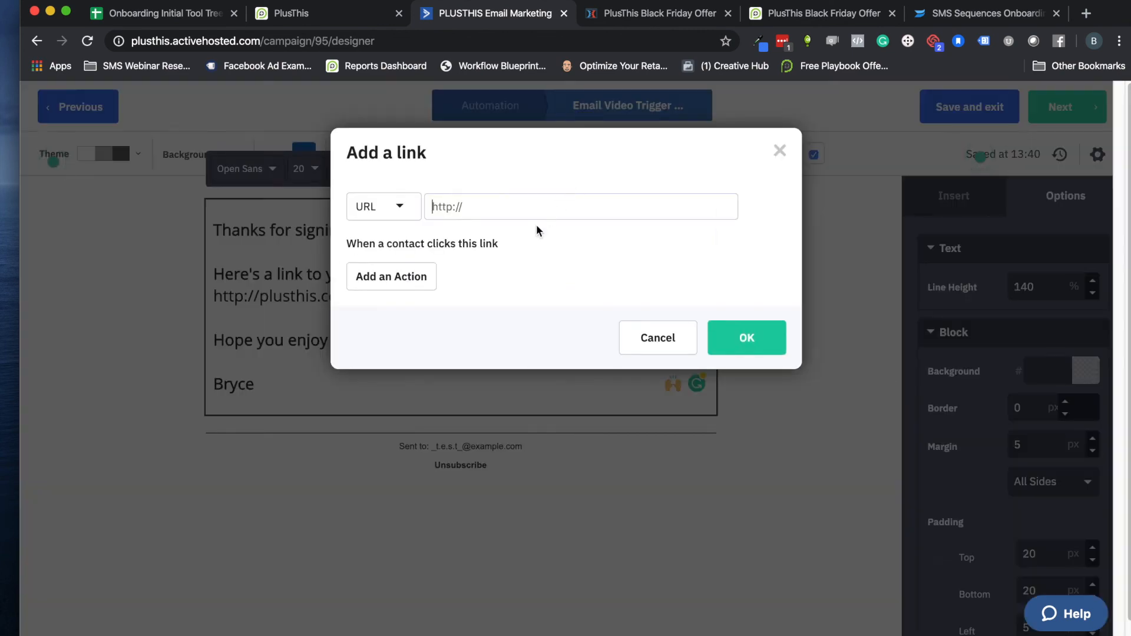
key("super+v")
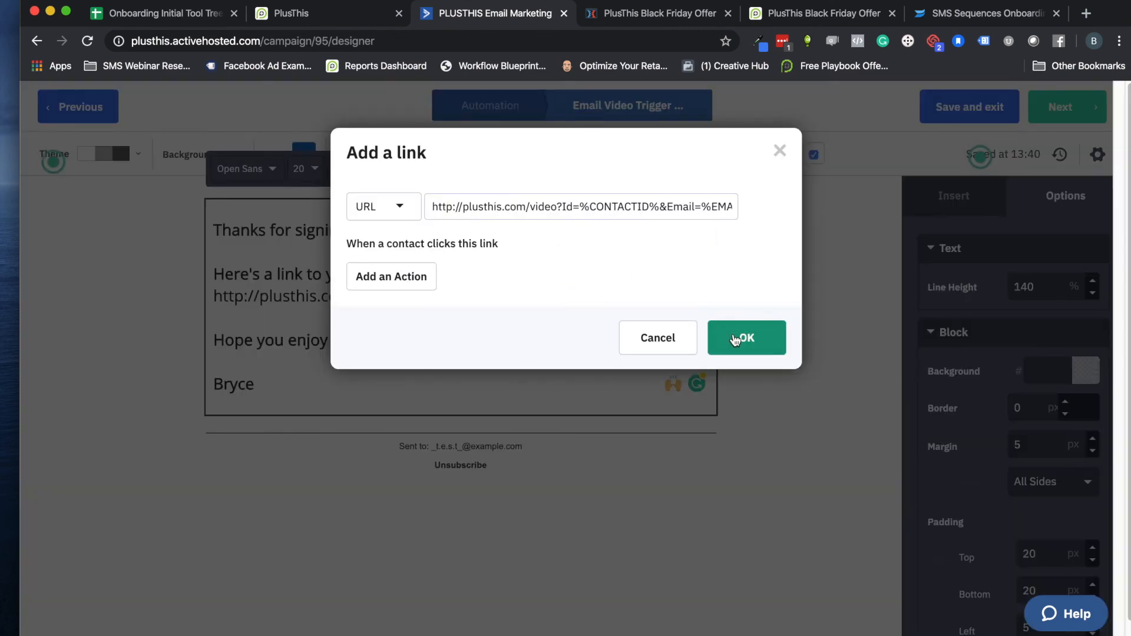
left_click(741, 337)
Delete the plain URL line beneath the linked sentence and return to the Video Triggers Series Guide automation
left_click_drag(374, 292, 215, 296)
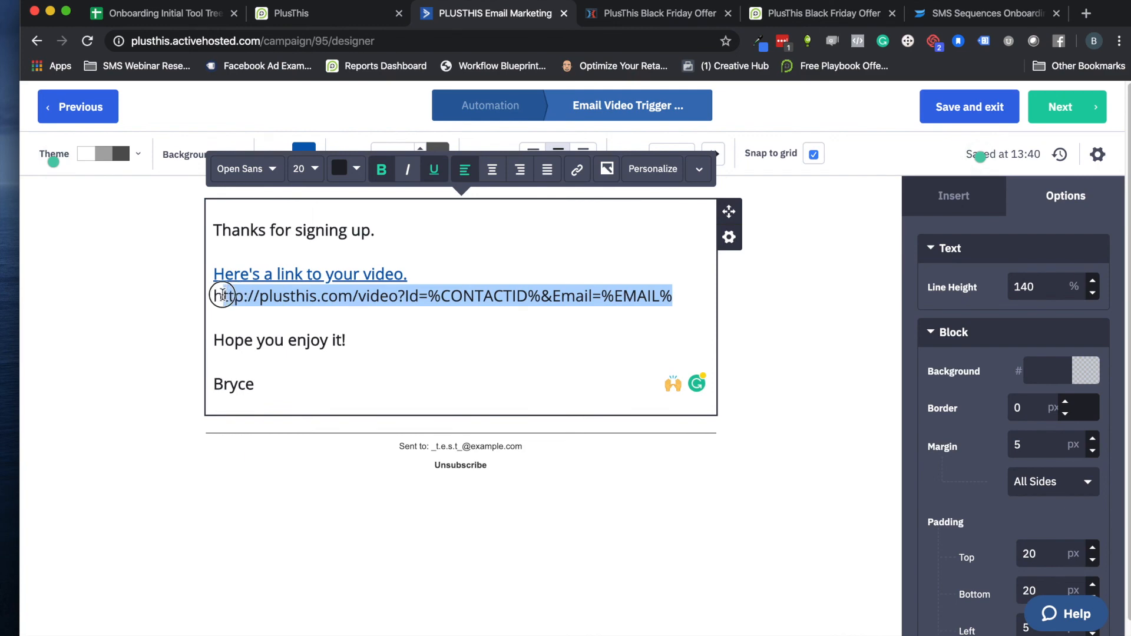
key("BackSpace")
key("BackSpace")
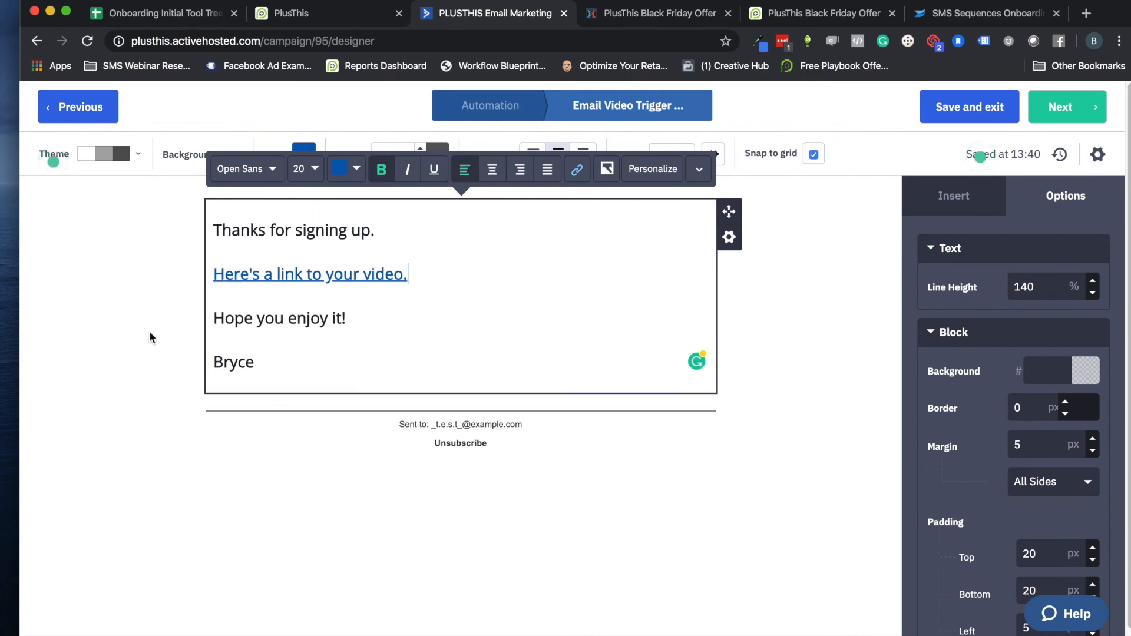
left_click(114, 202)
left_click(81, 118)
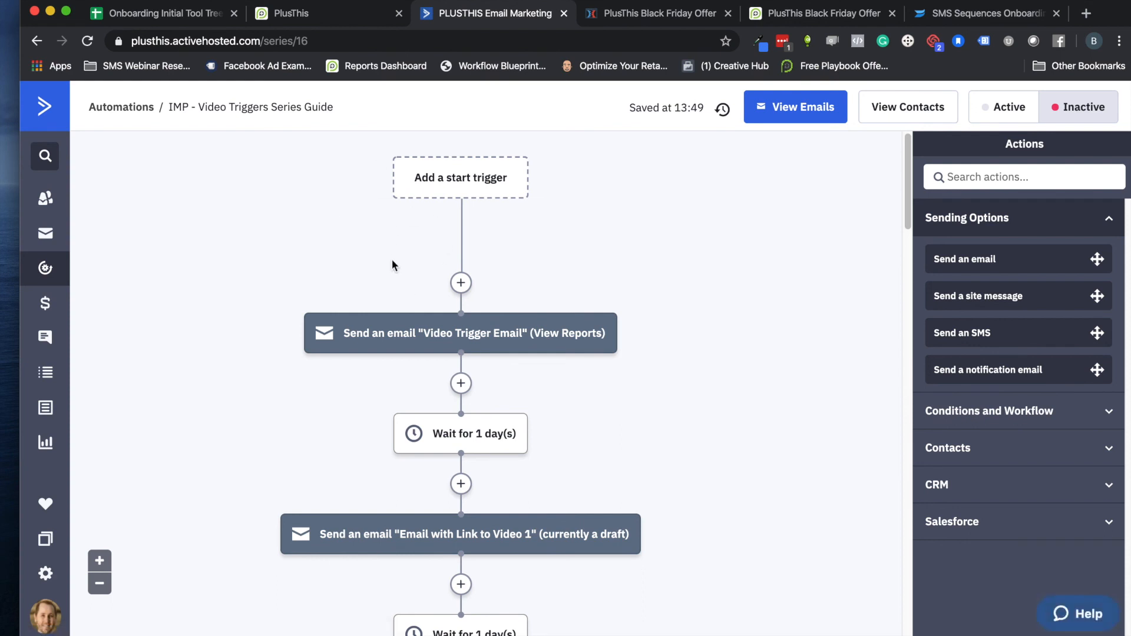
Review the offer page video, the PlusThis embed code page, and the watched-tag goals and follow-up emails in the ActiveCampaign automation
mouse_move(415, 340)
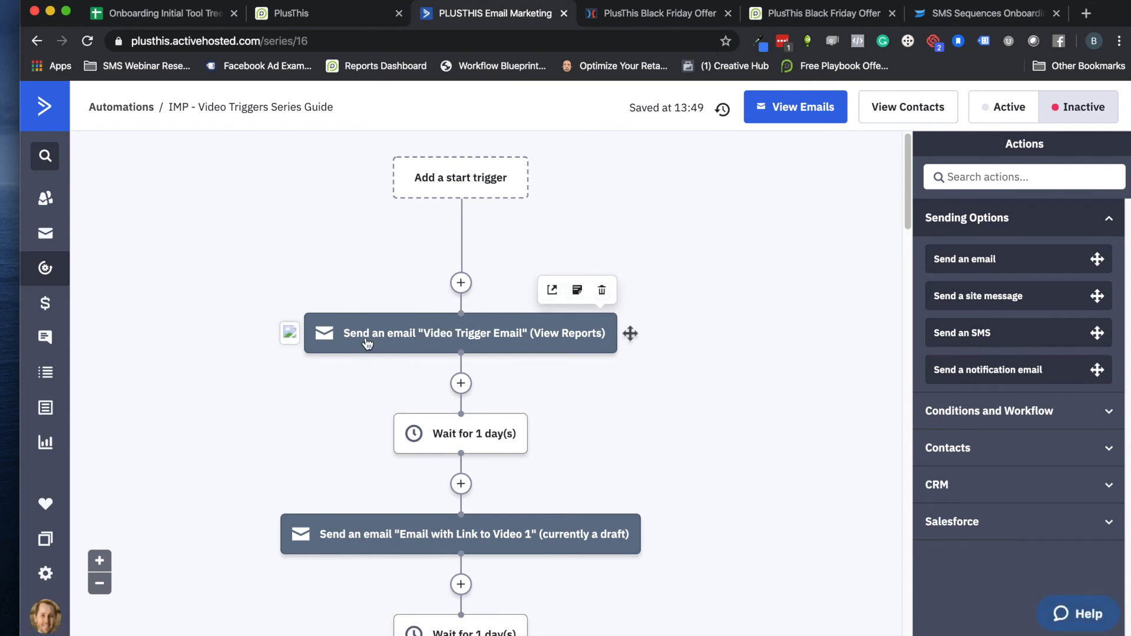
left_click(789, 15)
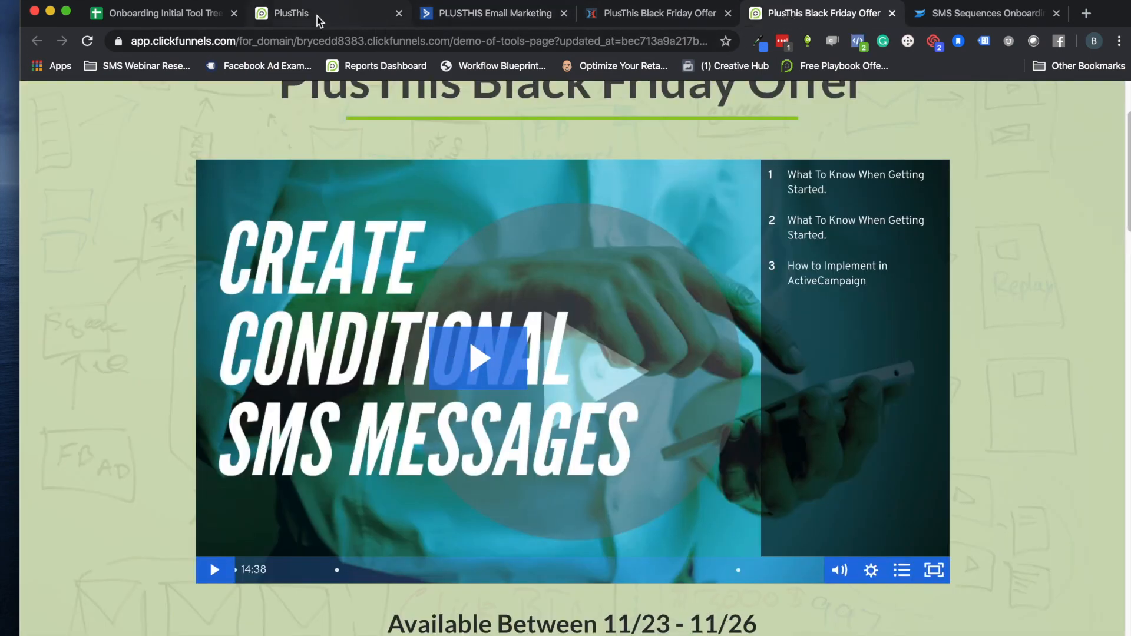
left_click(298, 16)
left_click(527, 12)
scroll(384, 391, "down", 5)
mouse_move(443, 363)
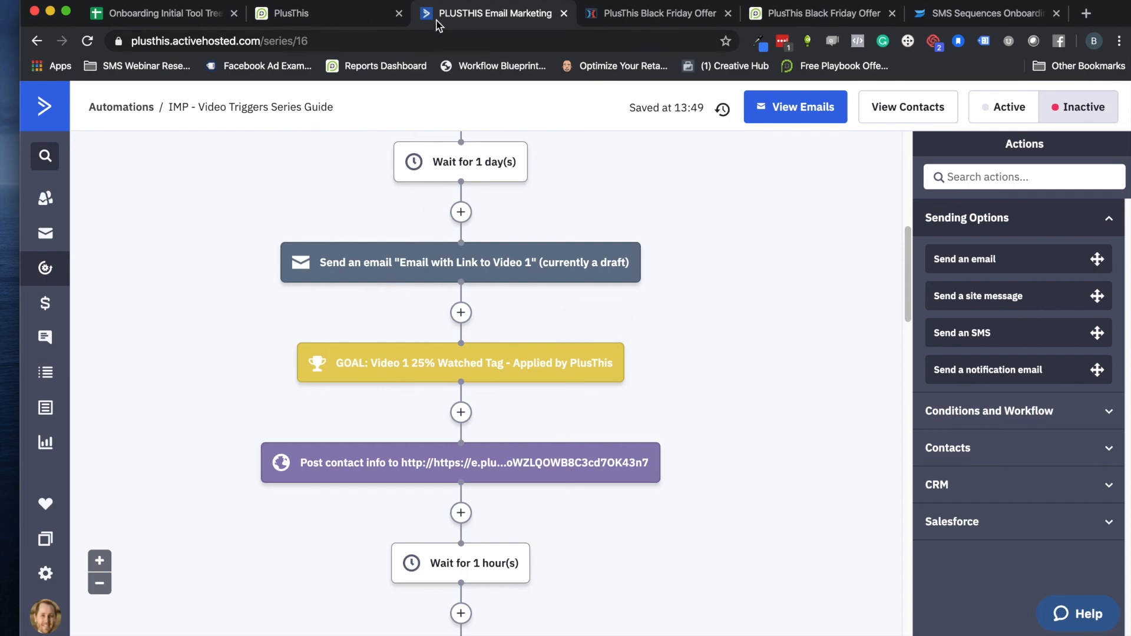
left_click(325, 16)
scroll(745, 155, "up", 6)
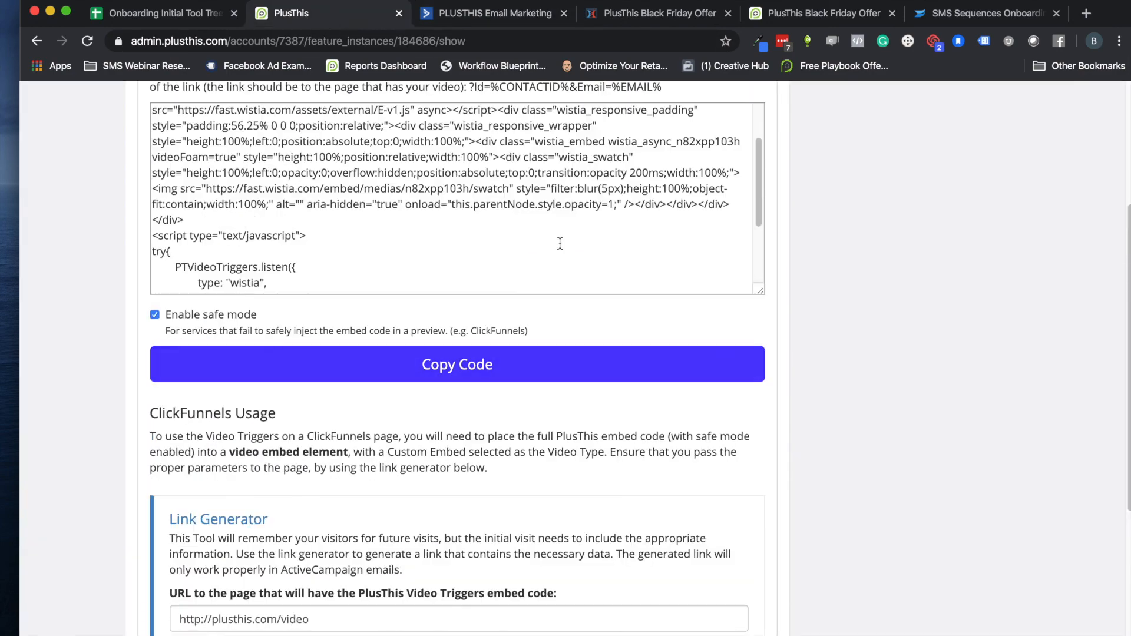
scroll(745, 154, "up", 5)
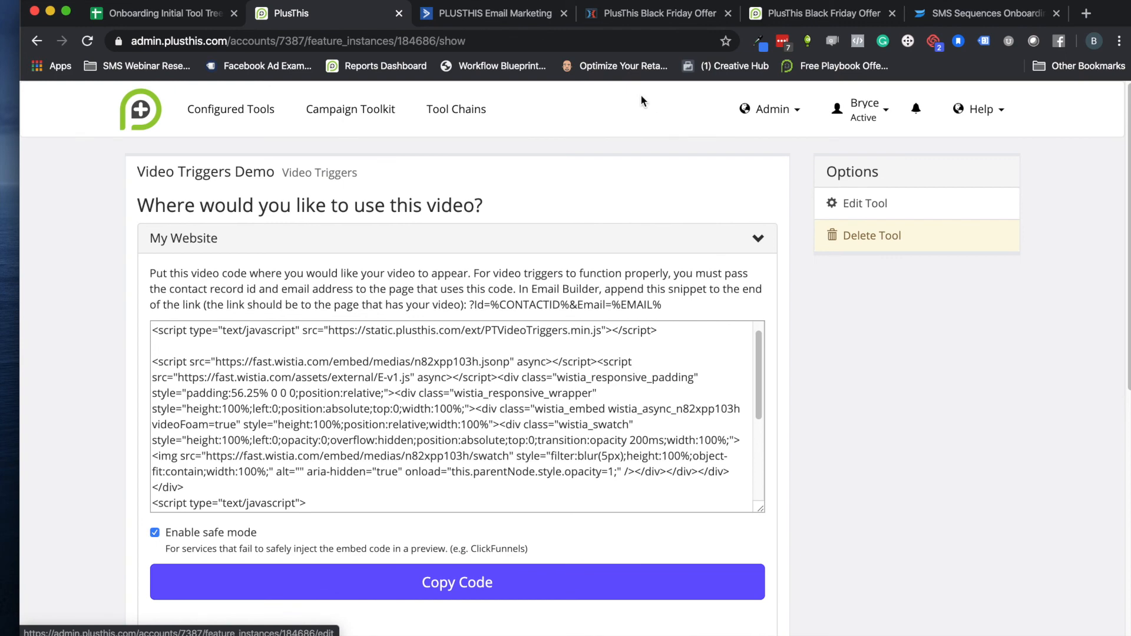
left_click(497, 10)
scroll(238, 310, "down", 6)
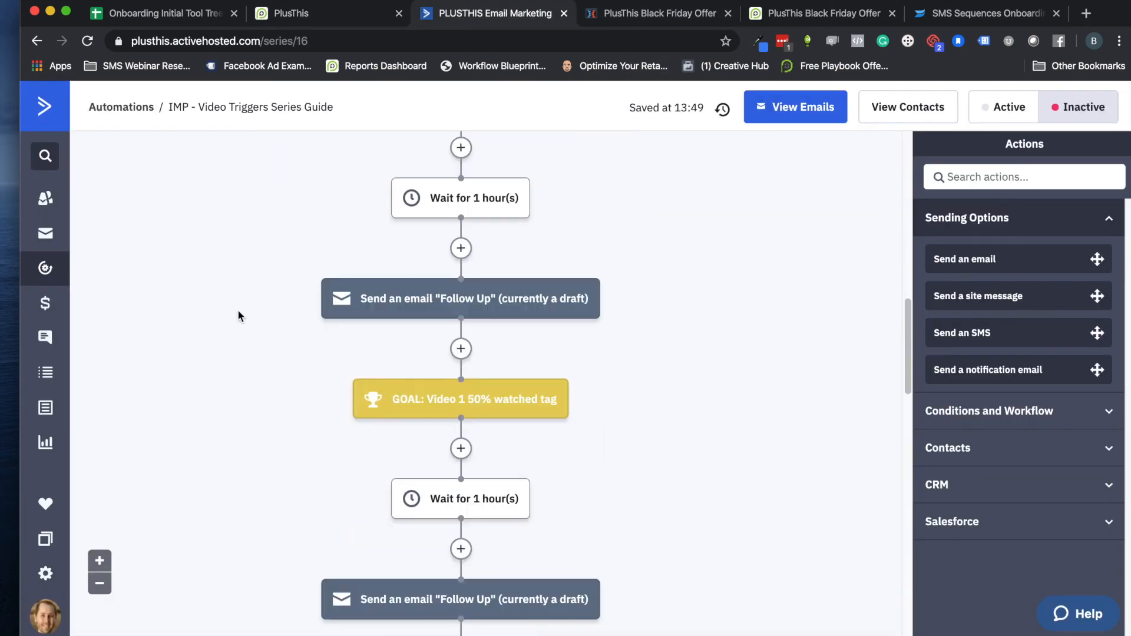
scroll(230, 327, "up", 5)
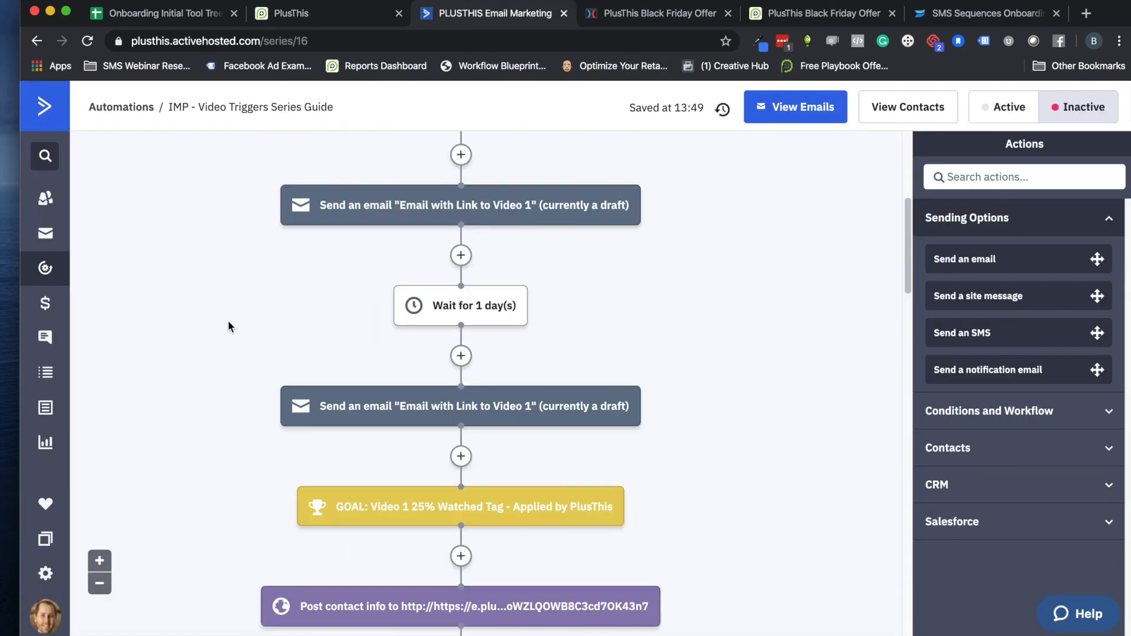